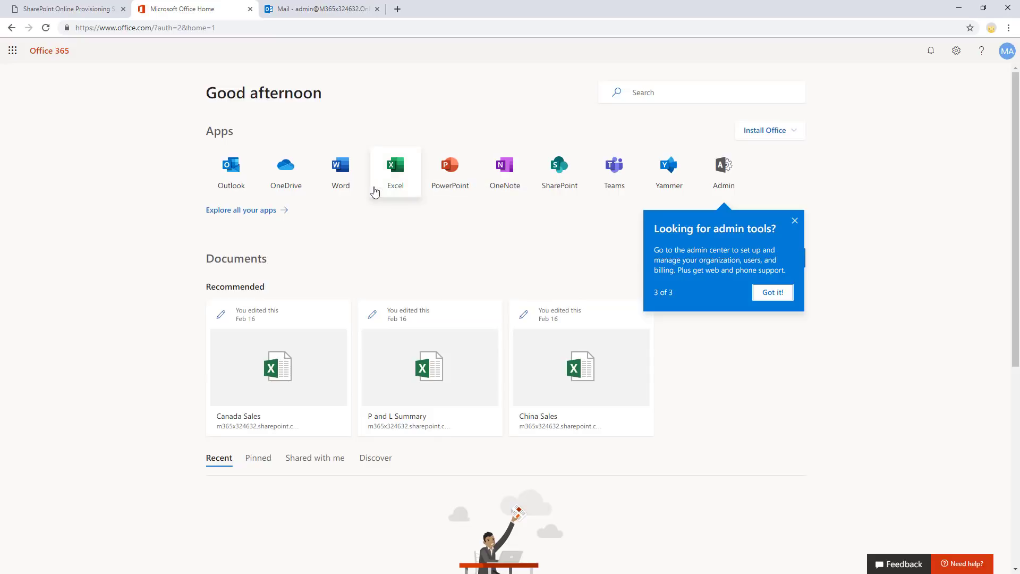
Step: Open SharePoint home in a new tab from the Office 365 SharePoint app tile
{"action": "left_click", "coordinate": [561, 166]}
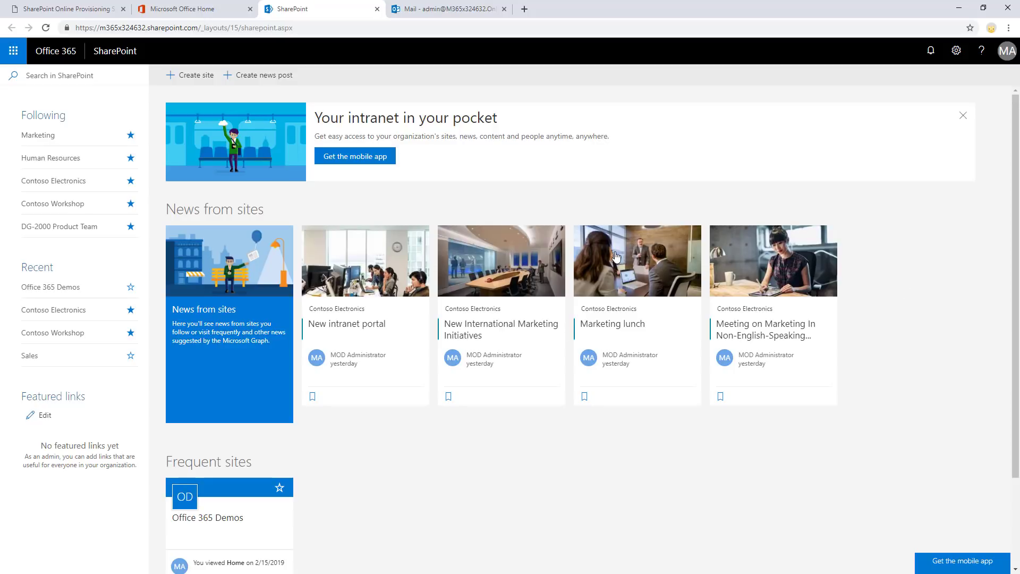
Step: Return to the Provisioning Service tab and scroll down to the sample site templates
{"action": "left_click", "coordinate": [69, 9]}
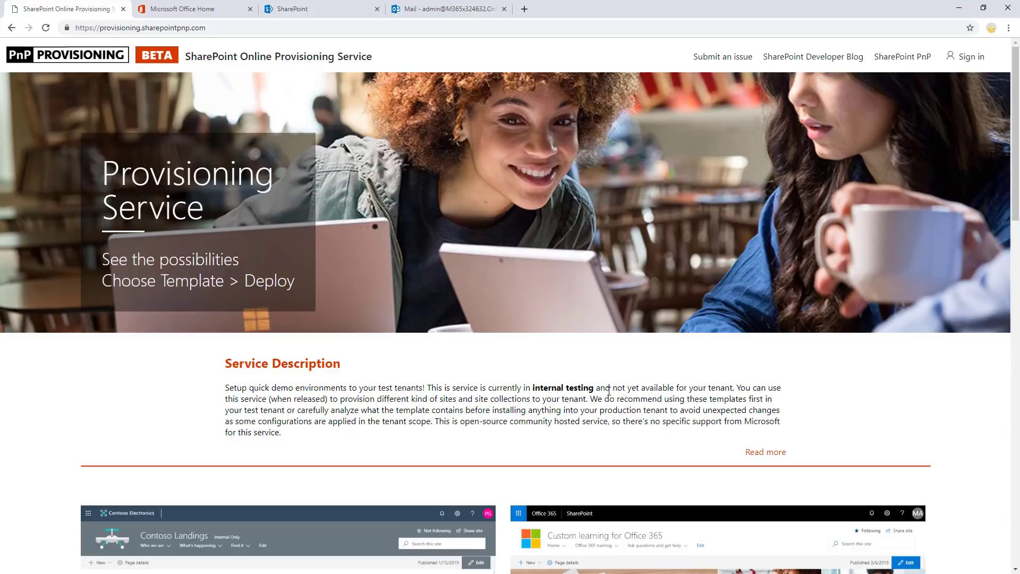
{"action": "left_click_drag", "start_coordinate": [609, 391], "coordinate": [517, 390]}
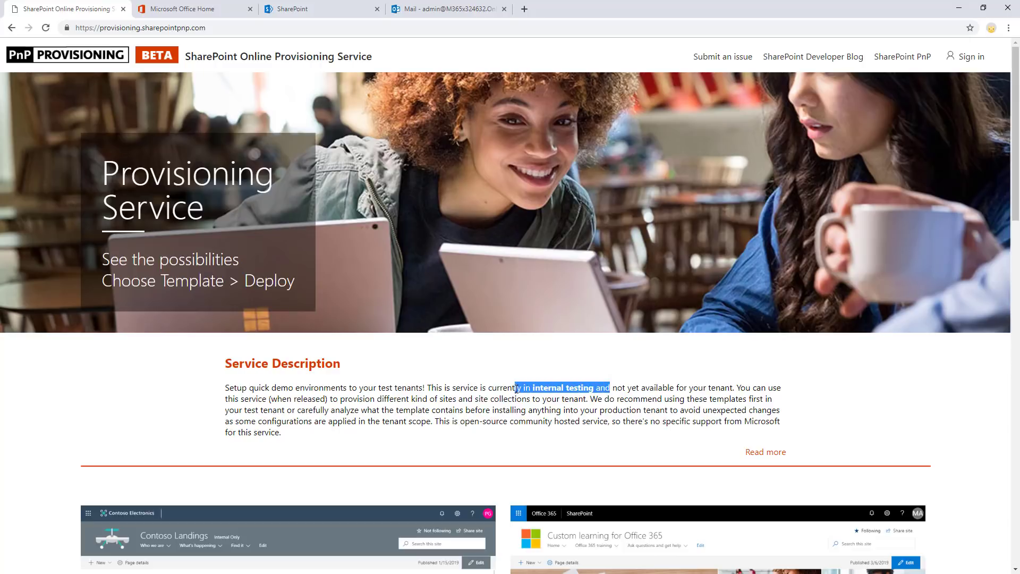
{"action": "left_click", "coordinate": [520, 389]}
{"action": "scroll", "coordinate": [520, 389], "scroll_direction": "down", "scroll_amount": 3}
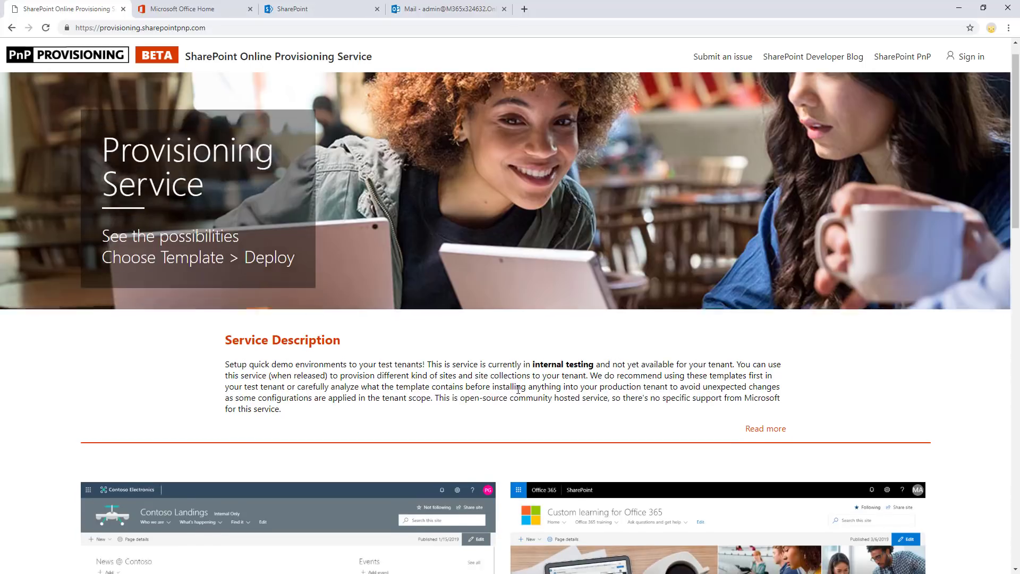
{"action": "scroll", "coordinate": [79, 291], "scroll_direction": "down", "scroll_amount": 4}
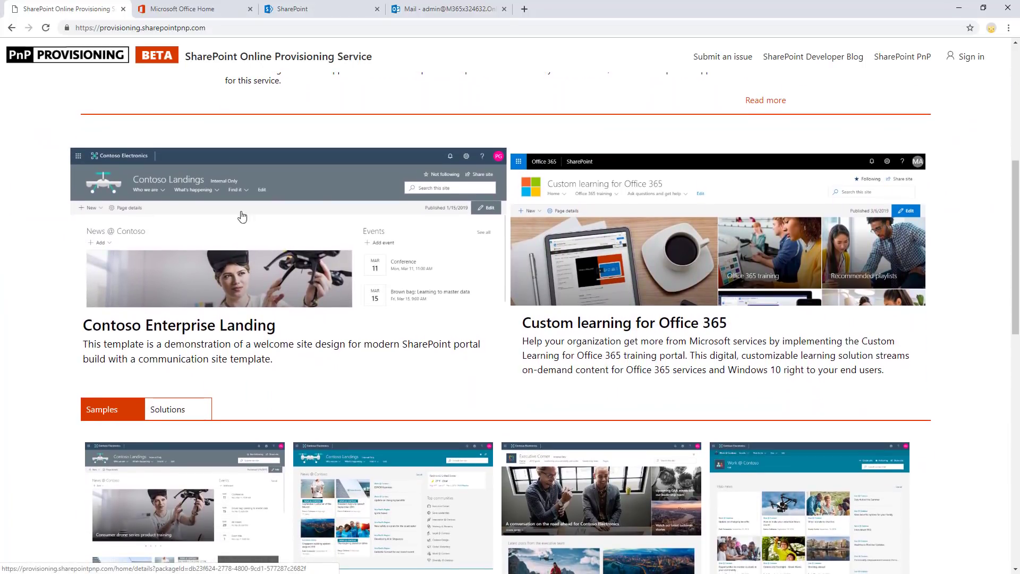
{"action": "scroll", "coordinate": [192, 340], "scroll_direction": "down", "scroll_amount": 3}
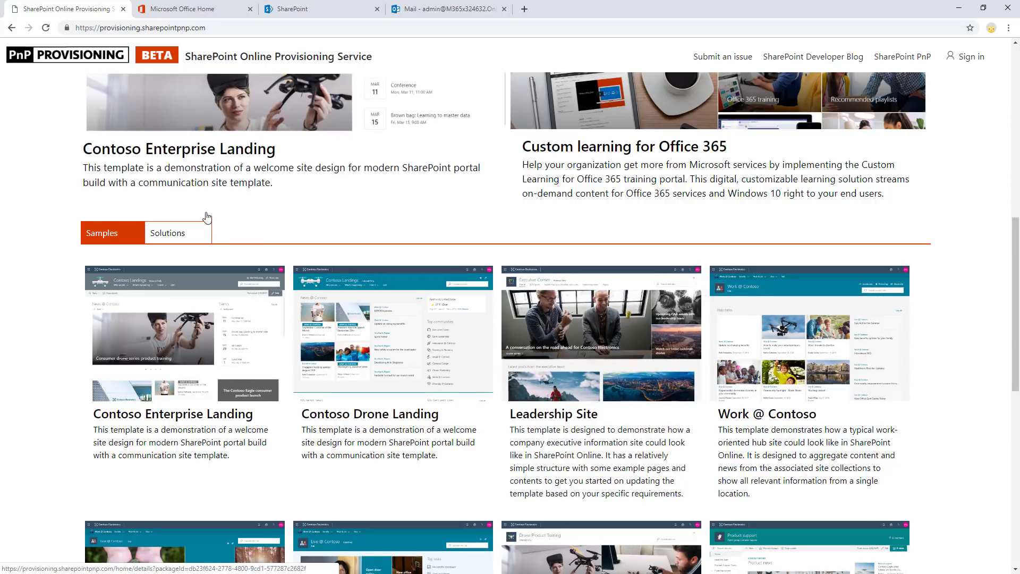
{"action": "left_click", "coordinate": [179, 236]}
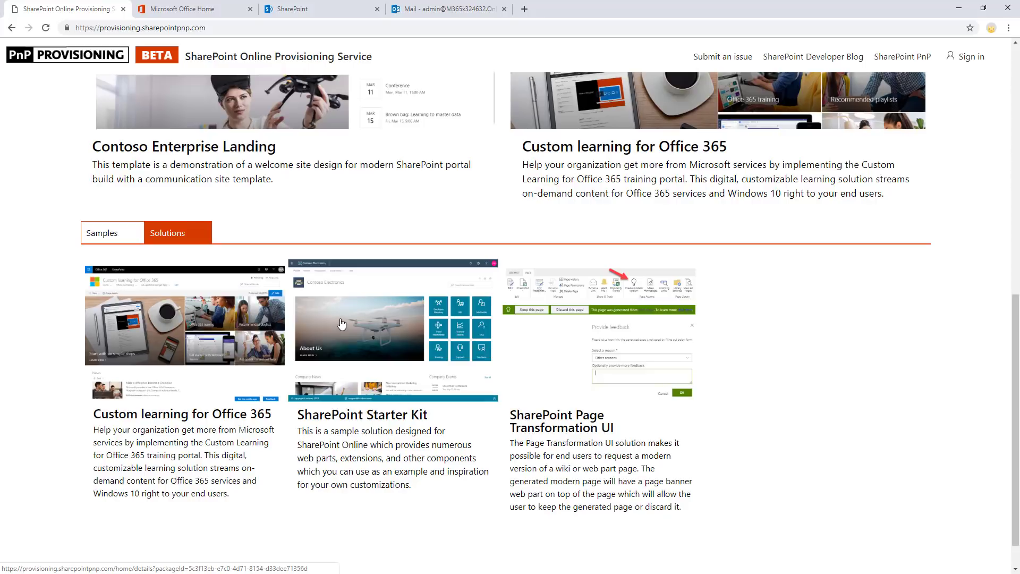
{"action": "left_click", "coordinate": [116, 232]}
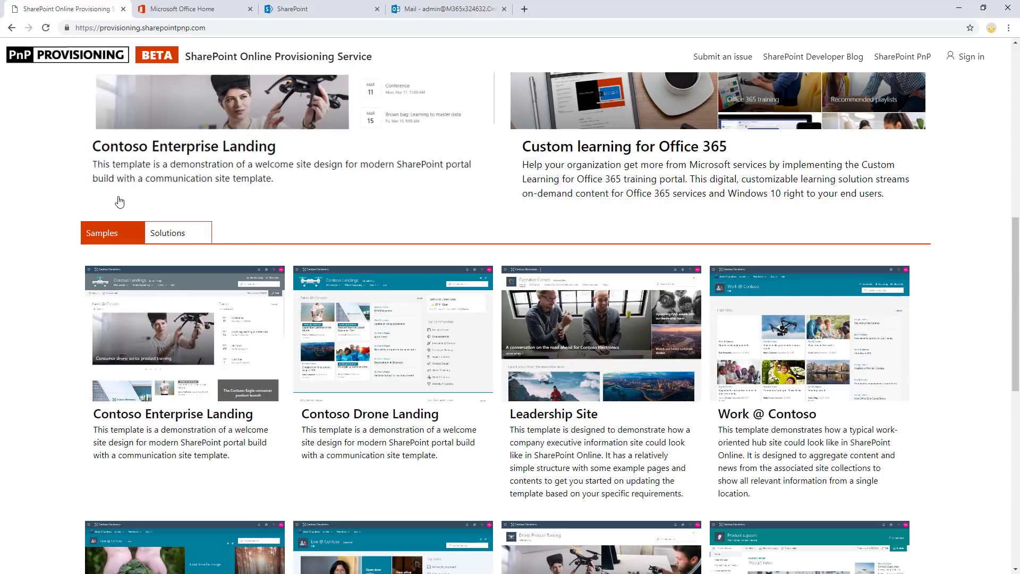
{"action": "scroll", "coordinate": [44, 274], "scroll_direction": "down", "scroll_amount": 2}
{"action": "scroll", "coordinate": [46, 274], "scroll_direction": "down", "scroll_amount": 4}
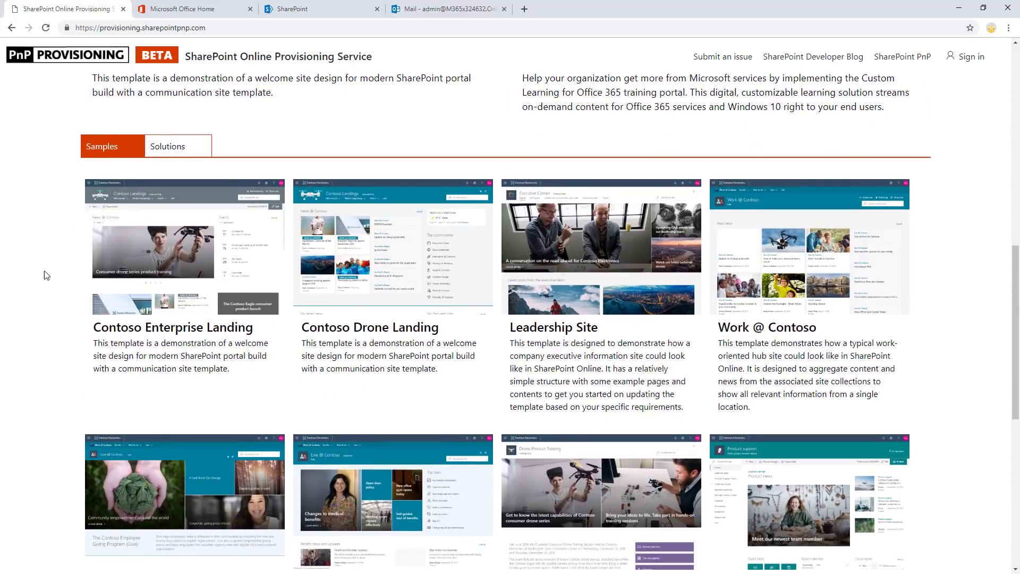
{"action": "scroll", "coordinate": [591, 303], "scroll_direction": "down", "scroll_amount": 1}
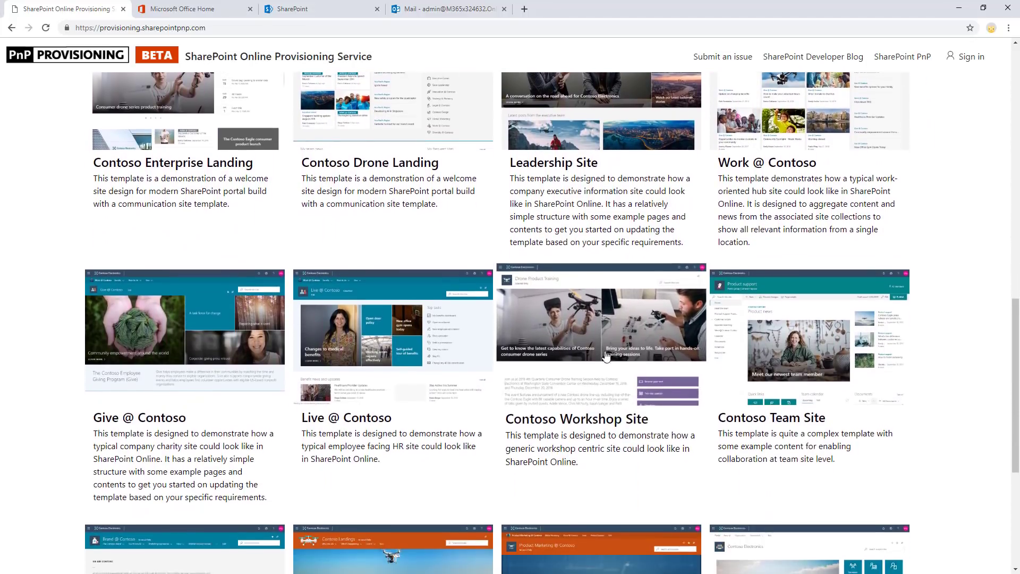
{"action": "scroll", "coordinate": [584, 317], "scroll_direction": "down", "scroll_amount": 2}
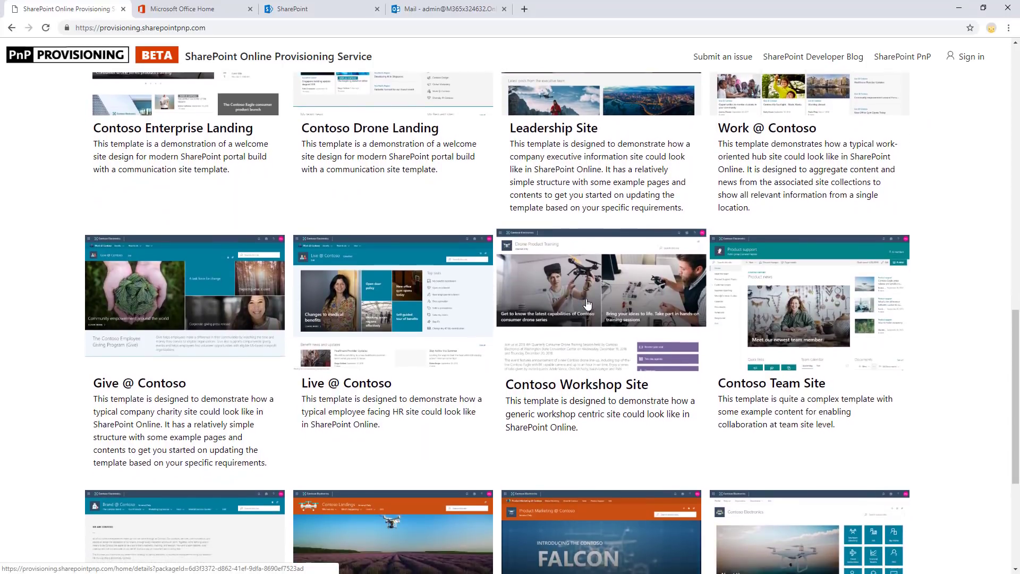
{"action": "scroll", "coordinate": [598, 260], "scroll_direction": "down", "scroll_amount": 1}
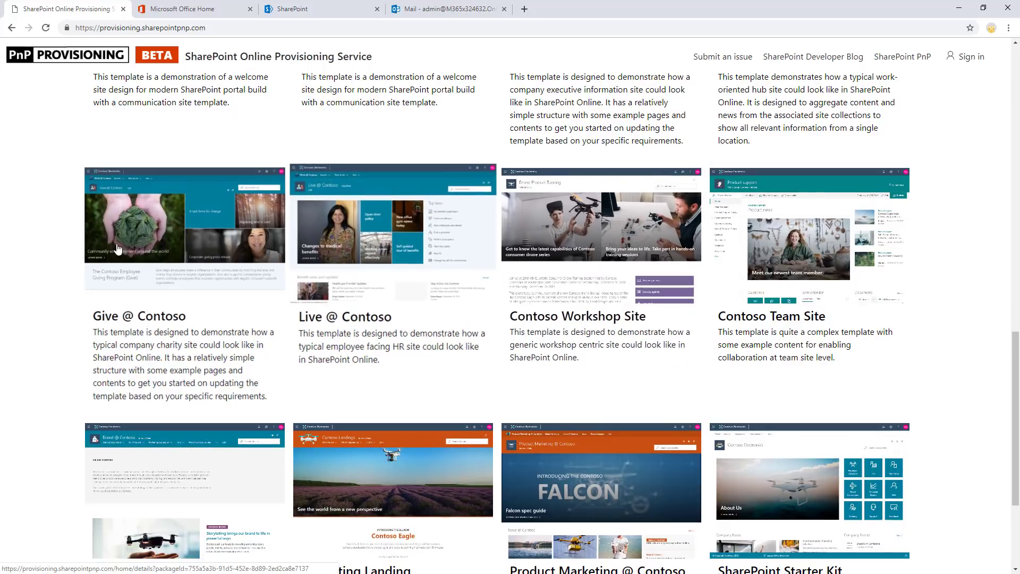
{"action": "scroll", "coordinate": [645, 360], "scroll_direction": "down", "scroll_amount": 3}
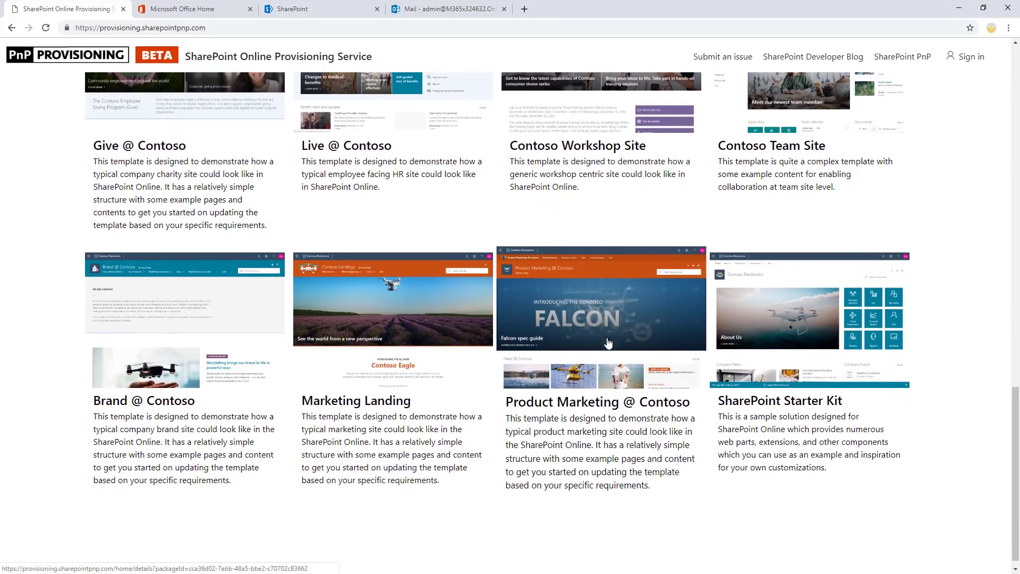
{"action": "scroll", "coordinate": [622, 319], "scroll_direction": "up", "scroll_amount": 4}
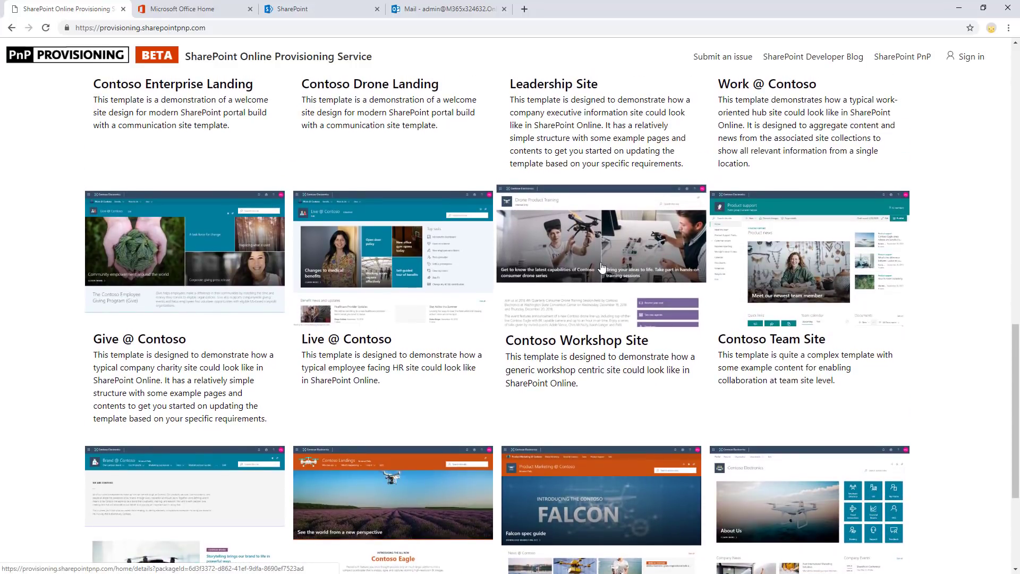
Step: Open the Contoso Workshop Site template details and read its description
{"action": "left_click", "coordinate": [602, 268]}
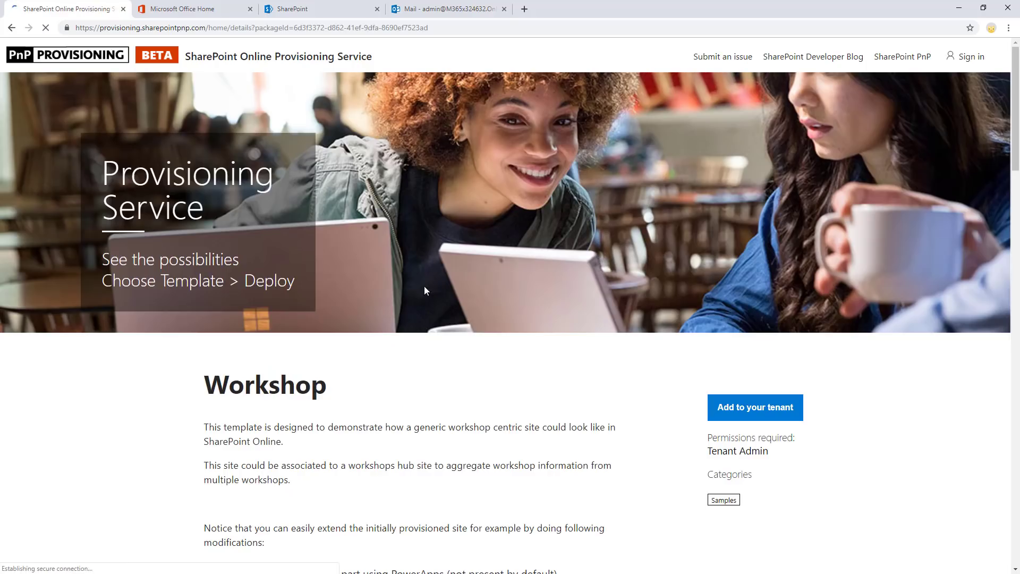
{"action": "scroll", "coordinate": [147, 439], "scroll_direction": "down", "scroll_amount": 3}
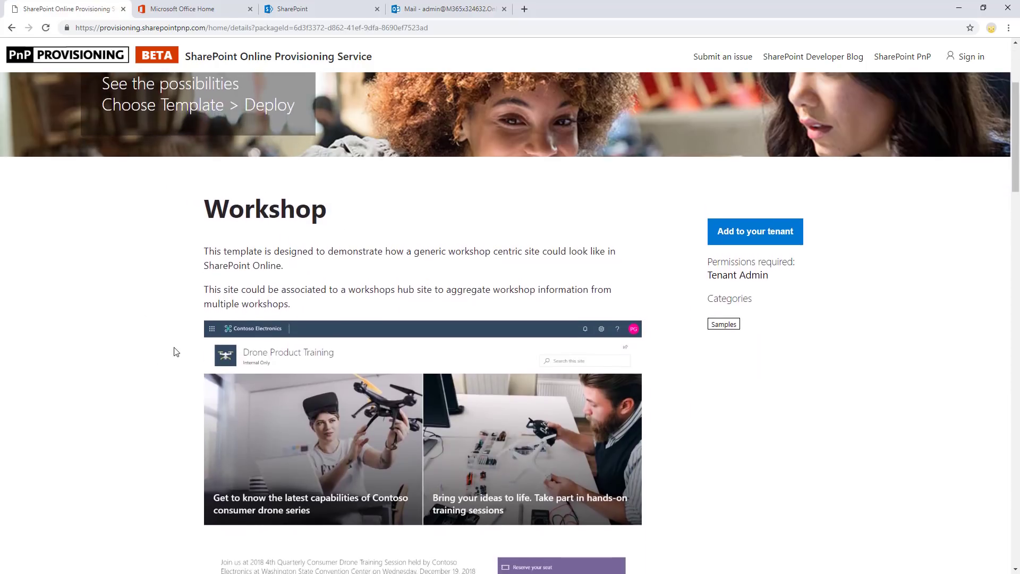
{"action": "scroll", "coordinate": [171, 356], "scroll_direction": "down", "scroll_amount": 6}
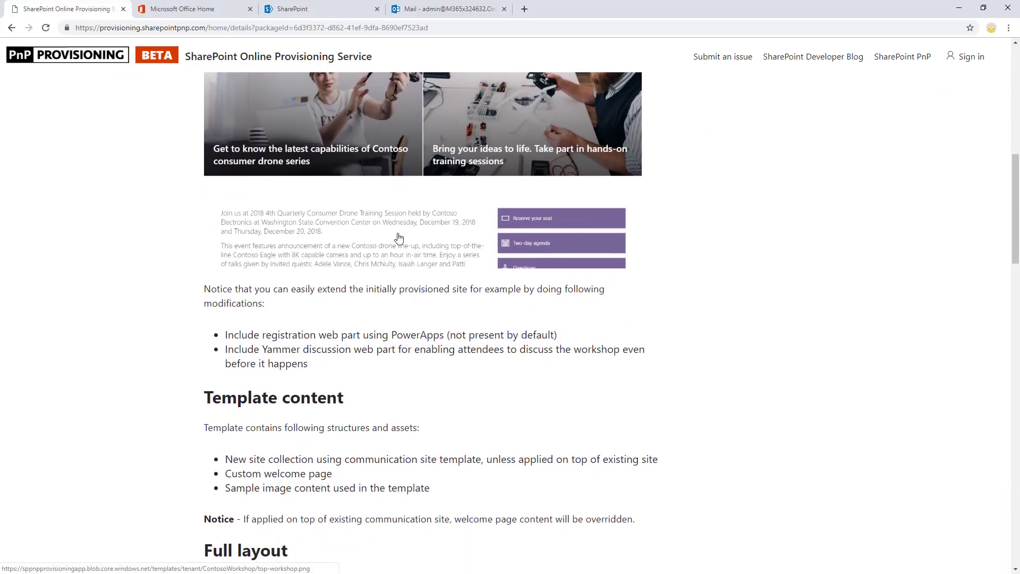
{"action": "left_click_drag", "start_coordinate": [325, 289], "coordinate": [362, 336]}
{"action": "left_click", "coordinate": [353, 325]}
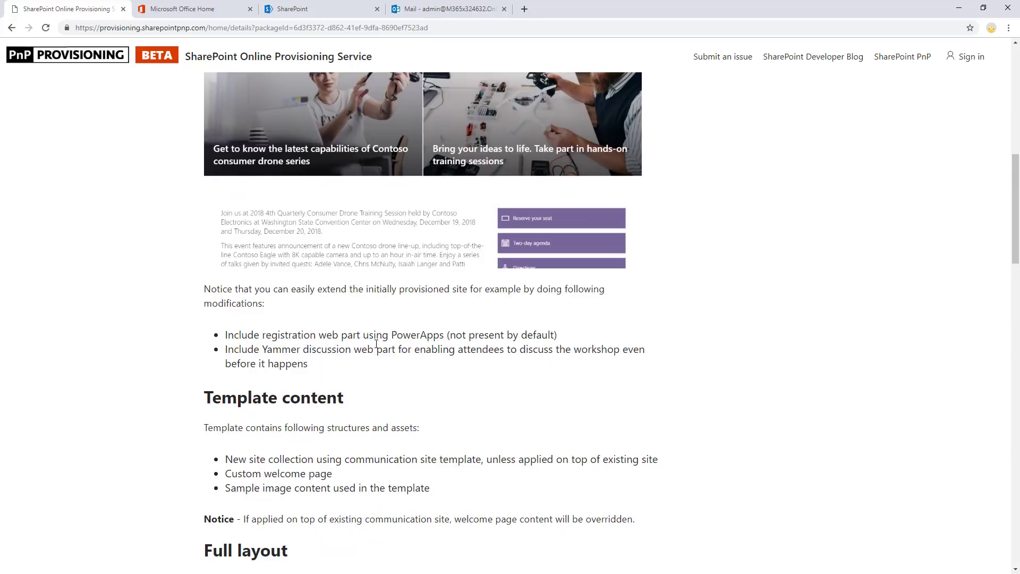
{"action": "scroll", "coordinate": [350, 319], "scroll_direction": "down", "scroll_amount": 2}
{"action": "scroll", "coordinate": [351, 319], "scroll_direction": "down", "scroll_amount": 2}
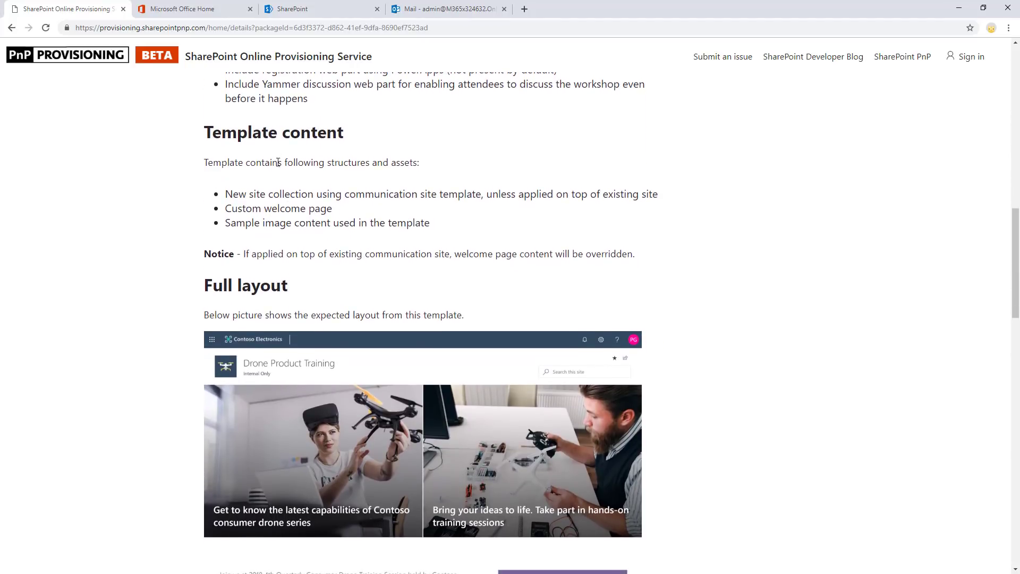
Step: Review the Workshop template's content list and its Prerequisites section
{"action": "left_click_drag", "start_coordinate": [270, 163], "coordinate": [359, 223]}
{"action": "left_click", "coordinate": [361, 226]}
{"action": "scroll", "coordinate": [264, 277], "scroll_direction": "down", "scroll_amount": 1}
{"action": "scroll", "coordinate": [264, 277], "scroll_direction": "down", "scroll_amount": 14}
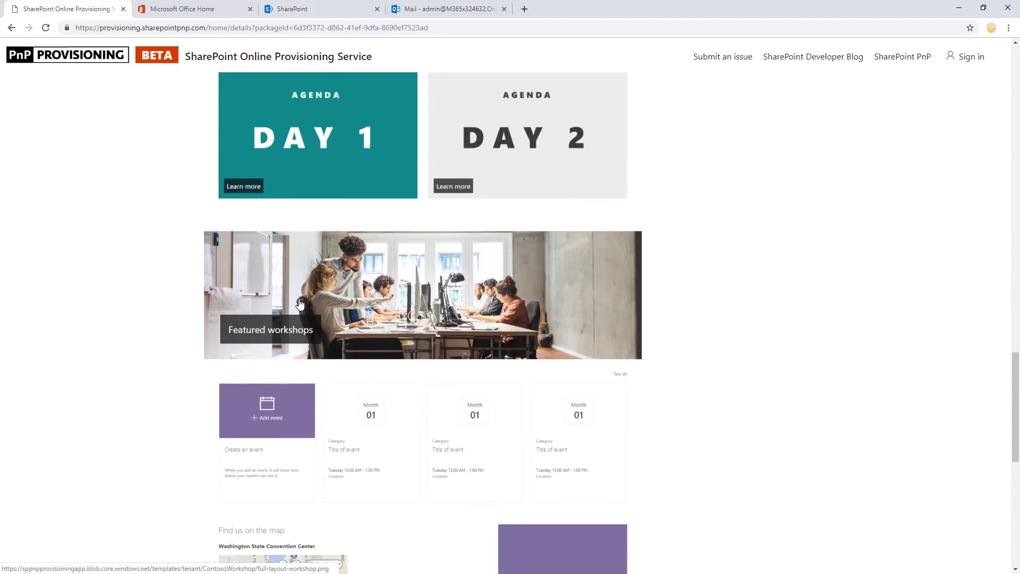
{"action": "scroll", "coordinate": [301, 252], "scroll_direction": "down", "scroll_amount": 4}
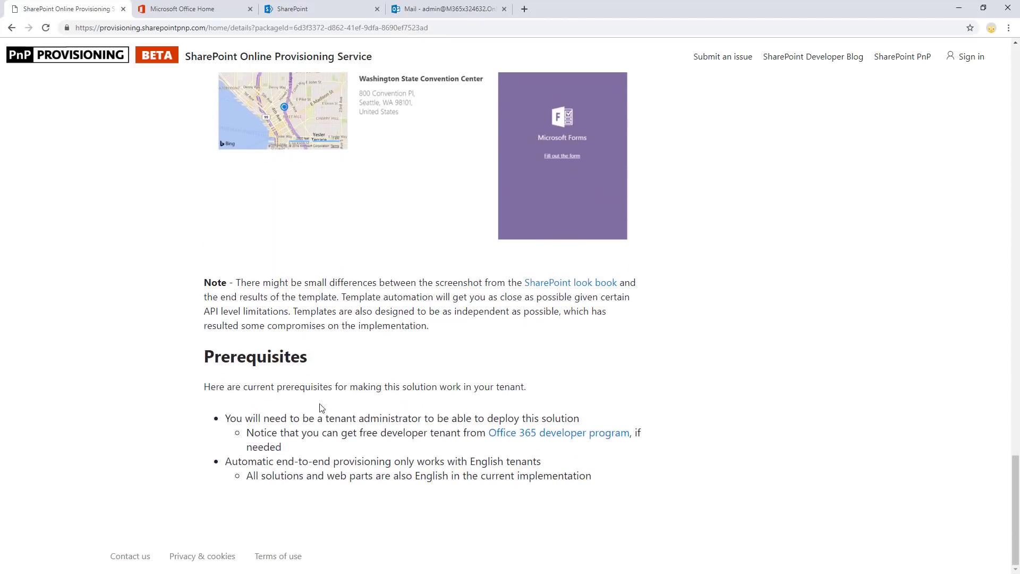
{"action": "left_click_drag", "start_coordinate": [214, 357], "coordinate": [321, 361]}
{"action": "left_click", "coordinate": [322, 361]}
Step: Scroll back up to the Tenant Admin permission requirement
{"action": "scroll", "coordinate": [350, 478], "scroll_direction": "up", "scroll_amount": 20}
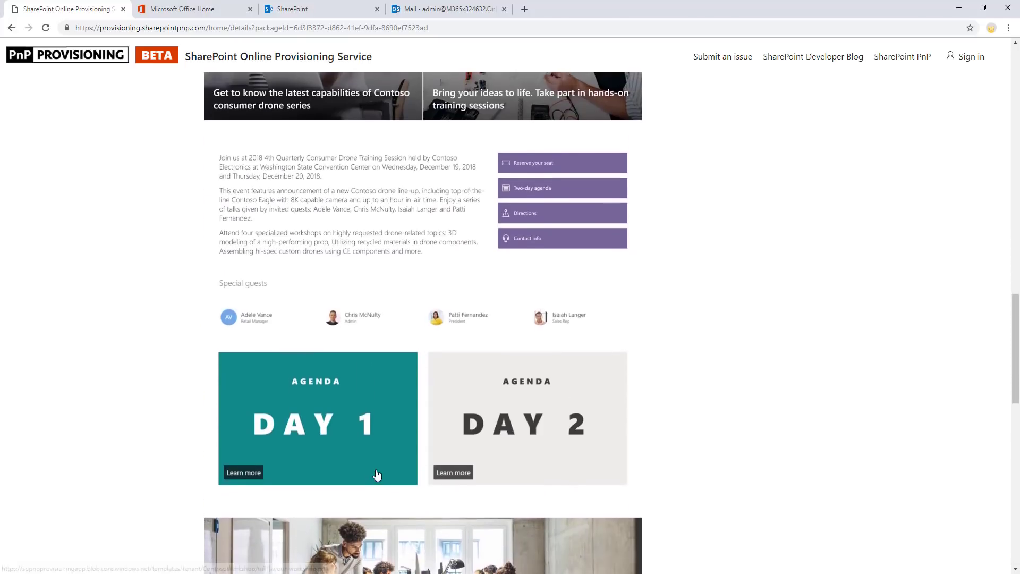
{"action": "scroll", "coordinate": [401, 431], "scroll_direction": "up", "scroll_amount": 15}
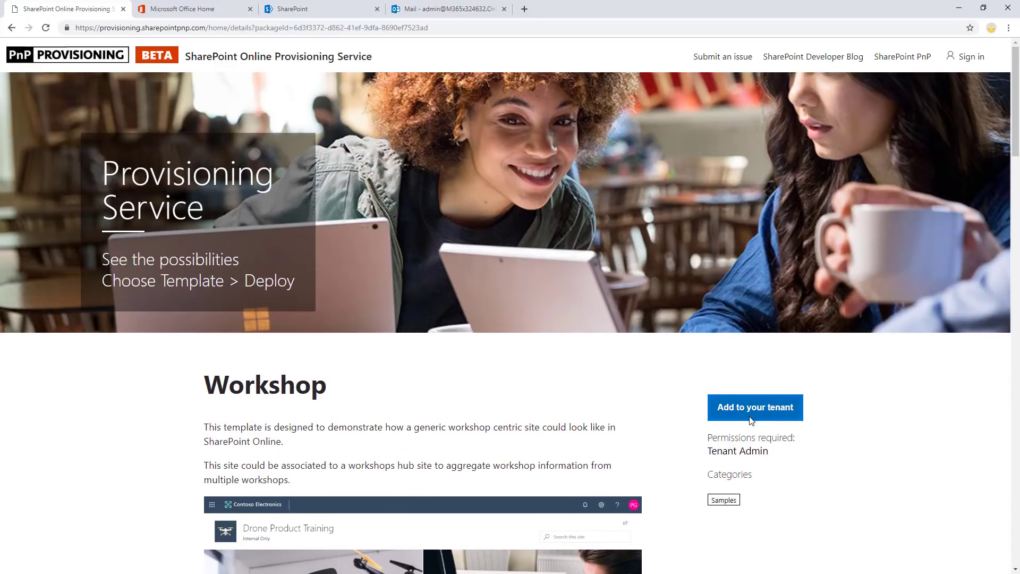
{"action": "left_click_drag", "start_coordinate": [715, 450], "coordinate": [772, 457]}
{"action": "left_click", "coordinate": [777, 454]}
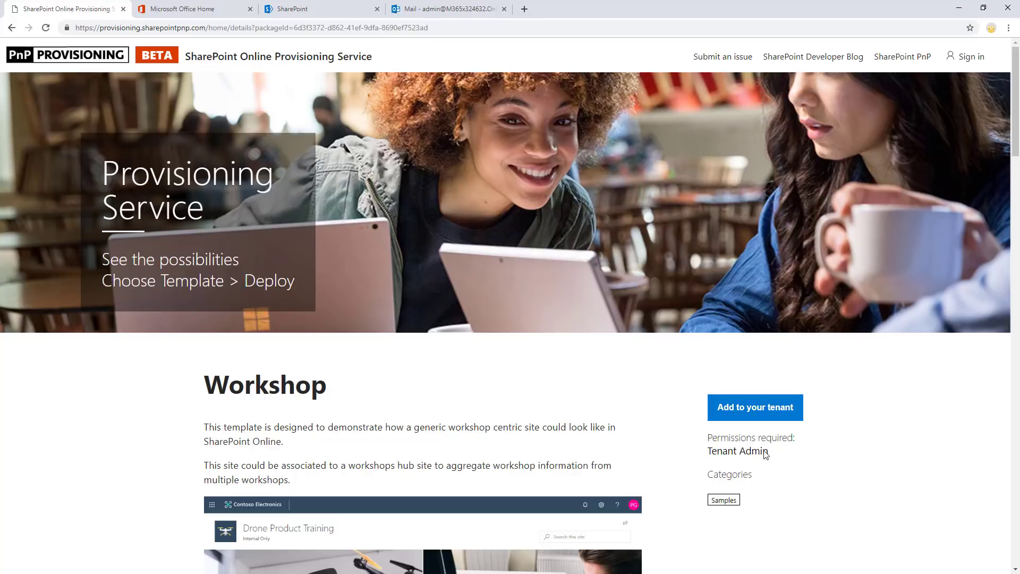
Step: Accept the provisioning app's permissions with consent on behalf of the whole organization
{"action": "triple_click", "coordinate": [717, 451]}
{"action": "left_click", "coordinate": [717, 451]}
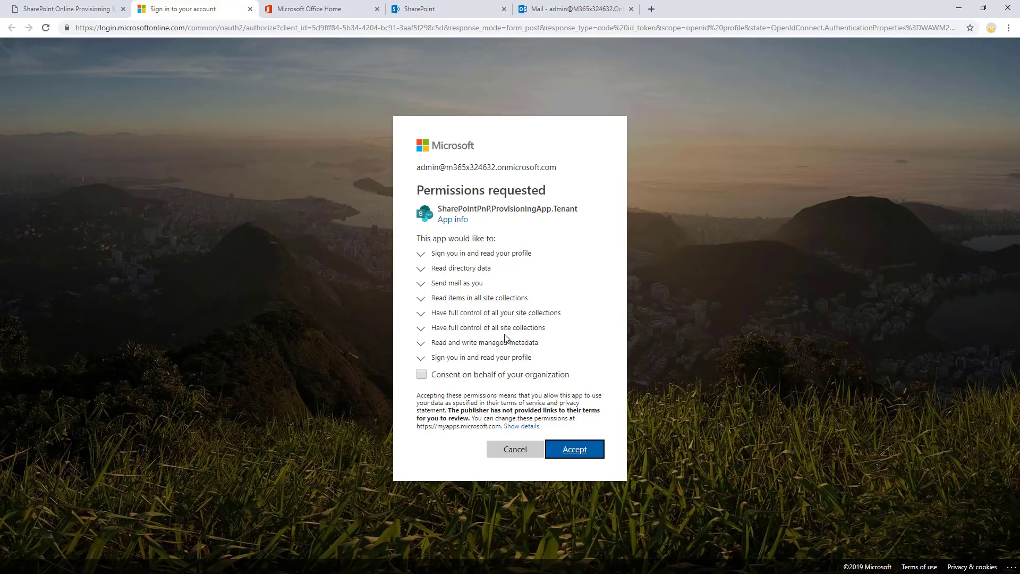
{"action": "left_click", "coordinate": [422, 376]}
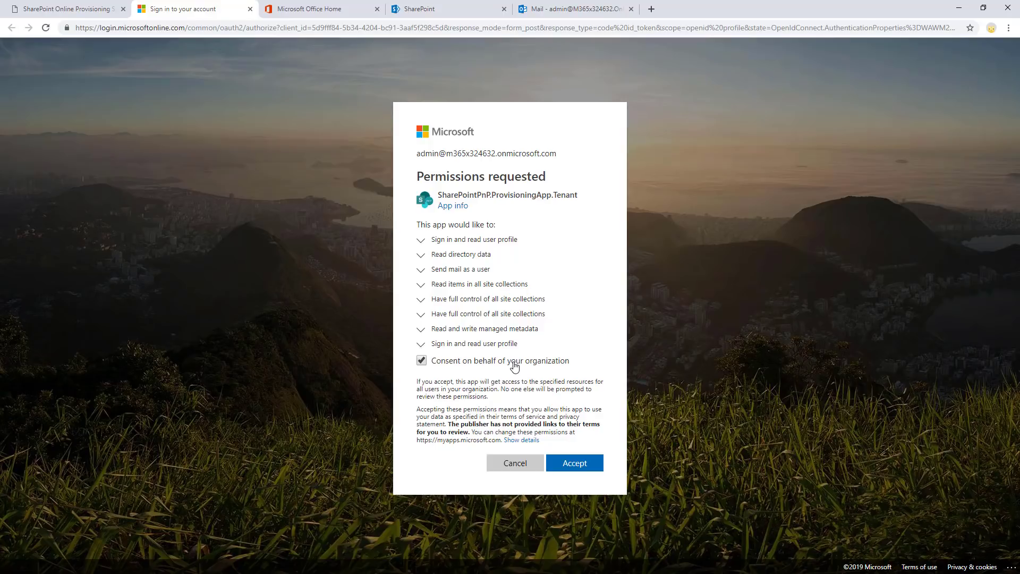
{"action": "left_click", "coordinate": [582, 464]}
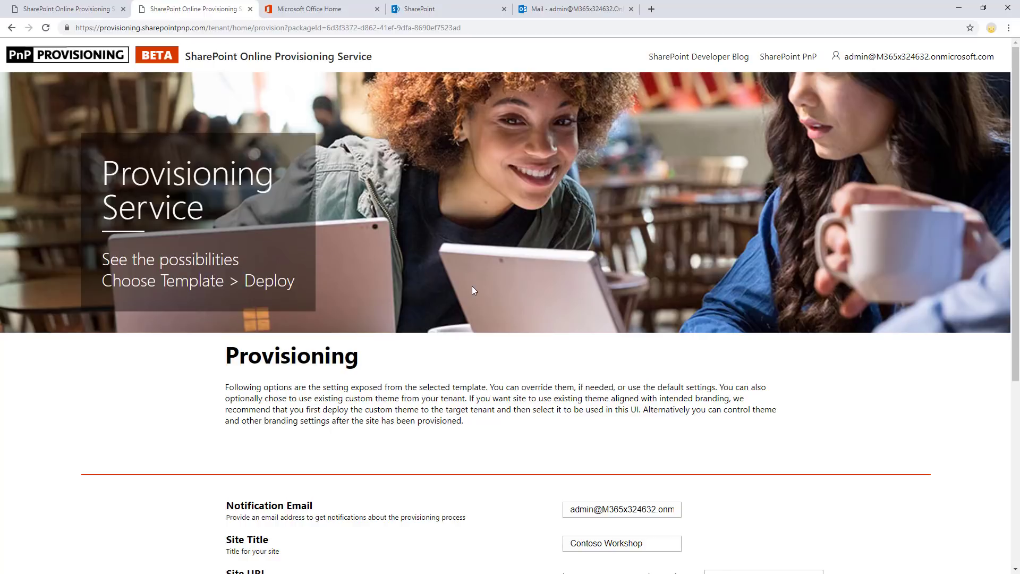
Step: Keep Apply theme off after checking the theme list, and provision Contoso Workshop at /sites/contosoworkshop
{"action": "scroll", "coordinate": [335, 209], "scroll_direction": "down", "scroll_amount": 3}
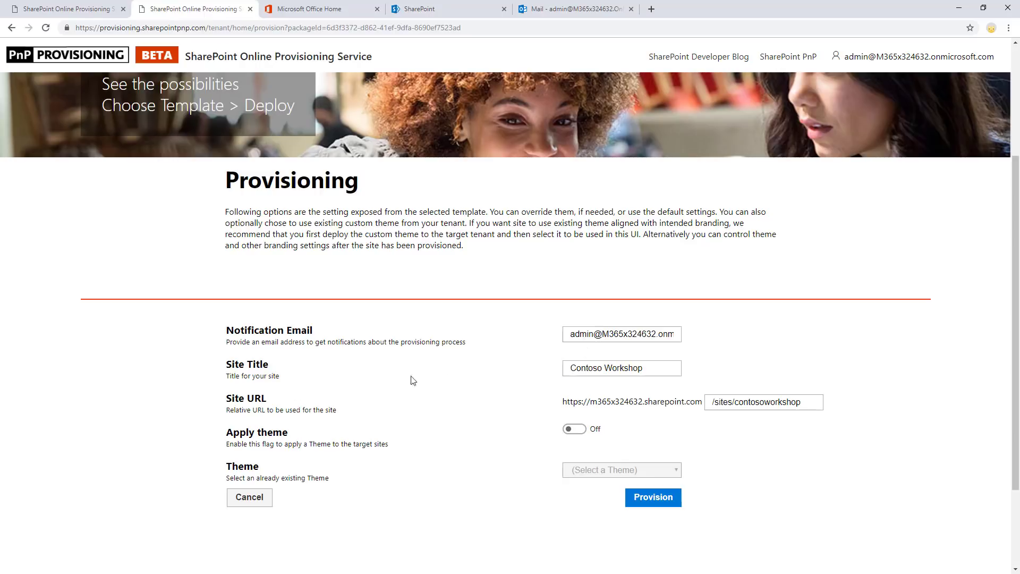
{"action": "left_click", "coordinate": [610, 368]}
{"action": "left_click", "coordinate": [573, 429]}
{"action": "scroll", "coordinate": [611, 417], "scroll_direction": "down", "scroll_amount": 2}
{"action": "double_click", "coordinate": [605, 386]}
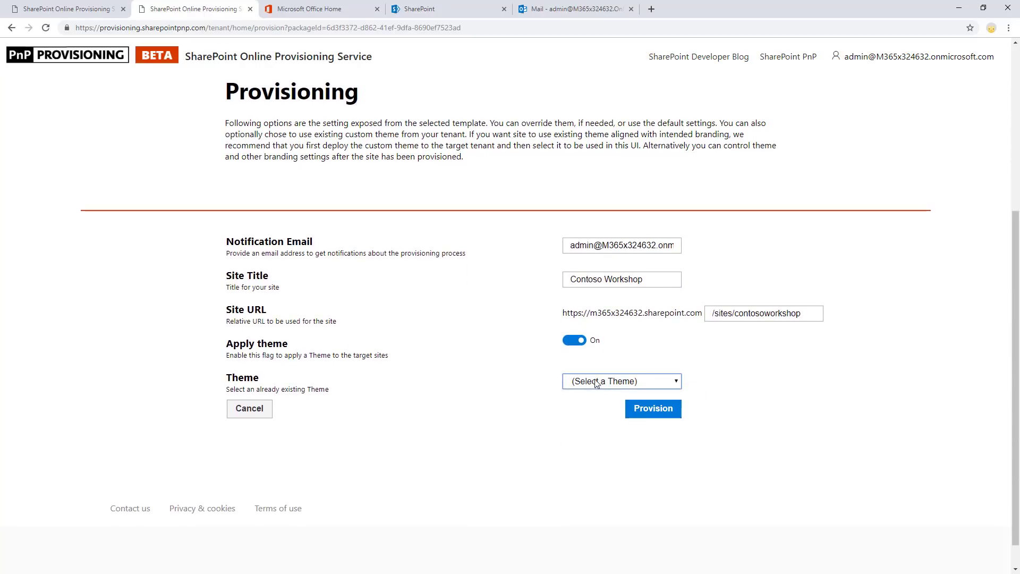
{"action": "left_click", "coordinate": [588, 382]}
{"action": "left_click", "coordinate": [587, 383]}
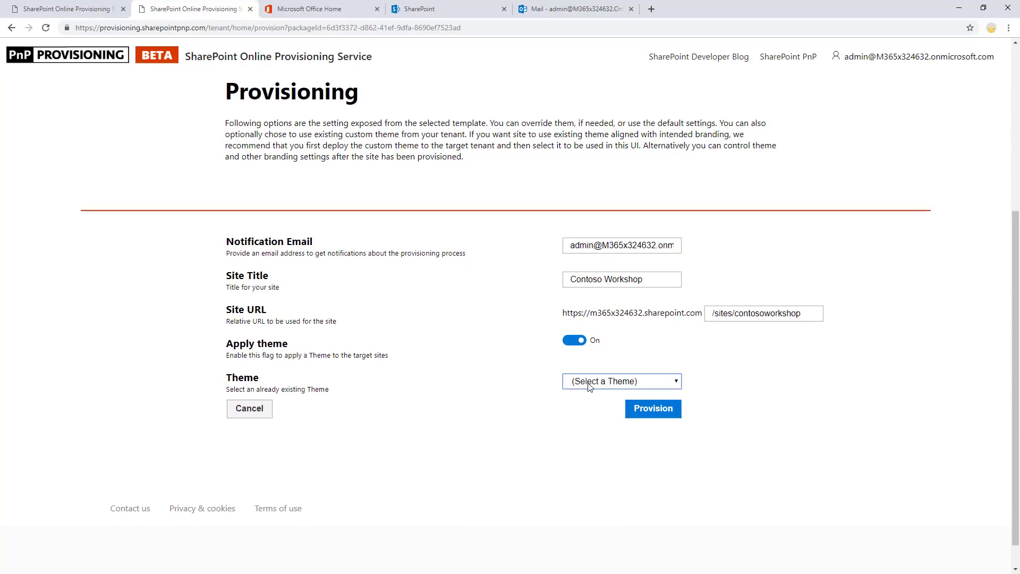
{"action": "left_click", "coordinate": [574, 342]}
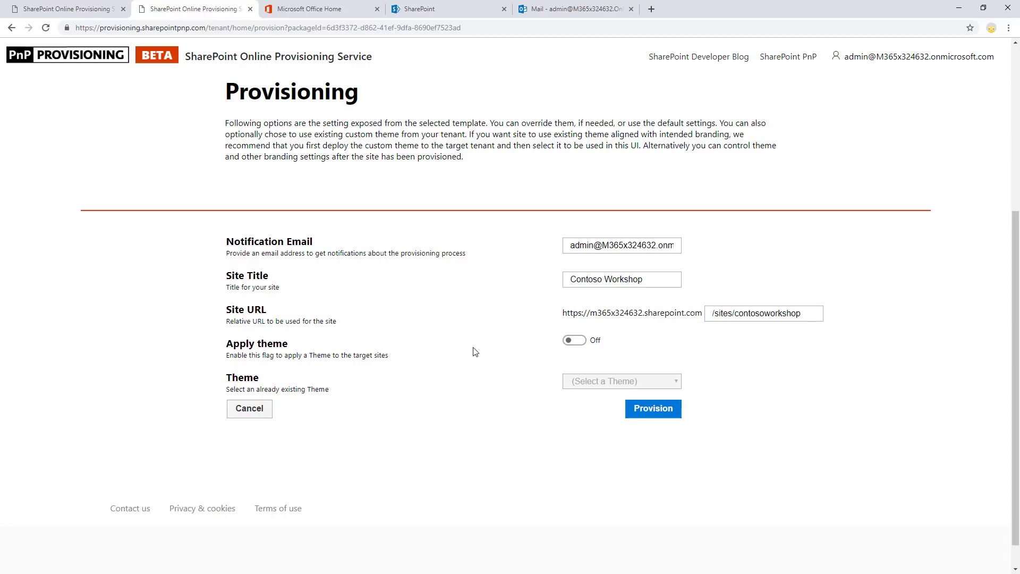
{"action": "left_click", "coordinate": [644, 409]}
{"action": "scroll", "coordinate": [460, 243], "scroll_direction": "down", "scroll_amount": 3}
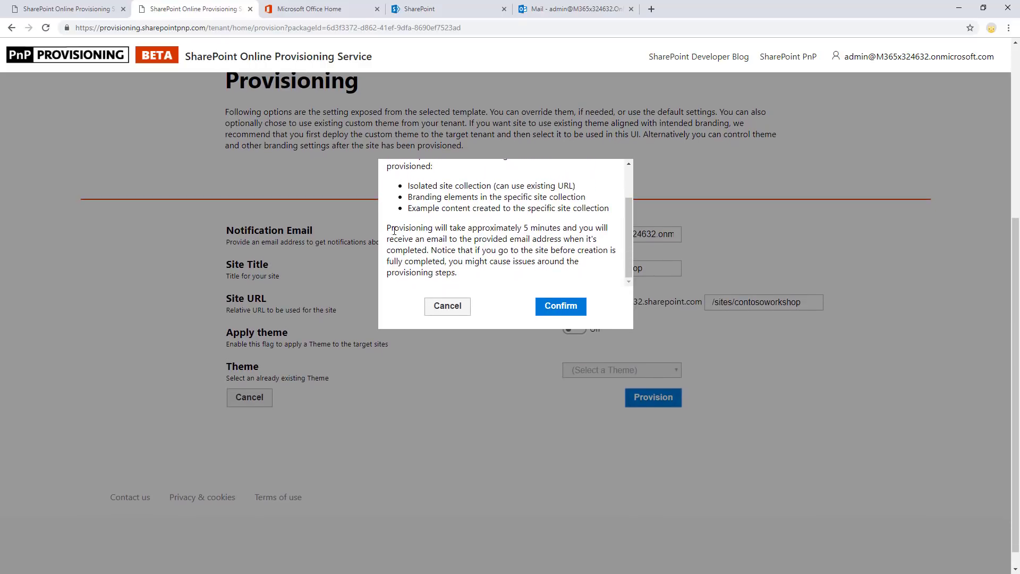
Step: Confirm the roughly 5-minute provisioning request and review the started summary and notification email
{"action": "left_click_drag", "start_coordinate": [386, 228], "coordinate": [611, 227]}
{"action": "left_click", "coordinate": [585, 231]}
{"action": "left_click", "coordinate": [567, 308]}
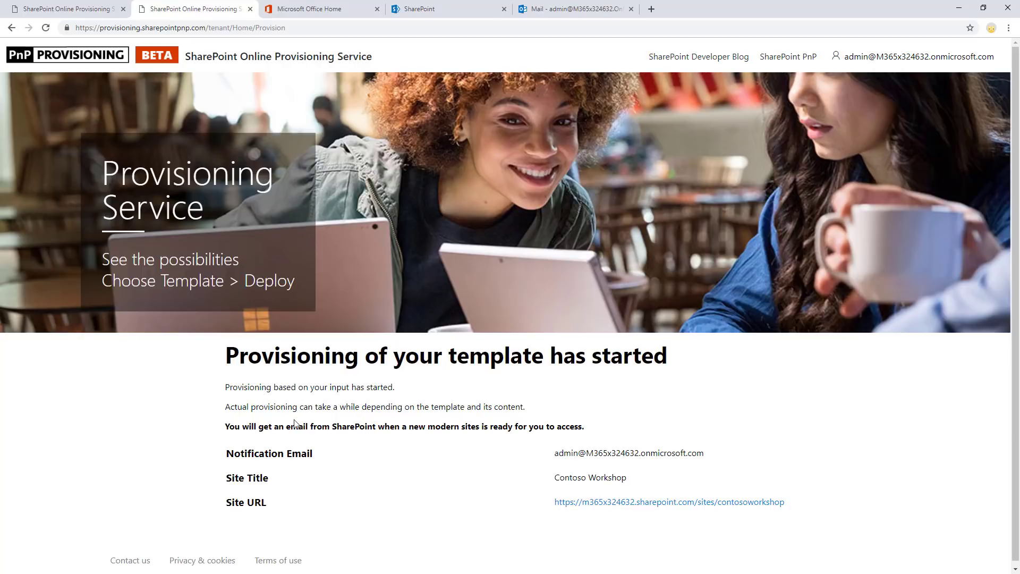
{"action": "mouse_move", "coordinate": [558, 453]}
{"action": "left_mouse_down"}
{"action": "mouse_move", "coordinate": [703, 452]}
{"action": "mouse_move", "coordinate": [547, 452]}
{"action": "left_mouse_up"}
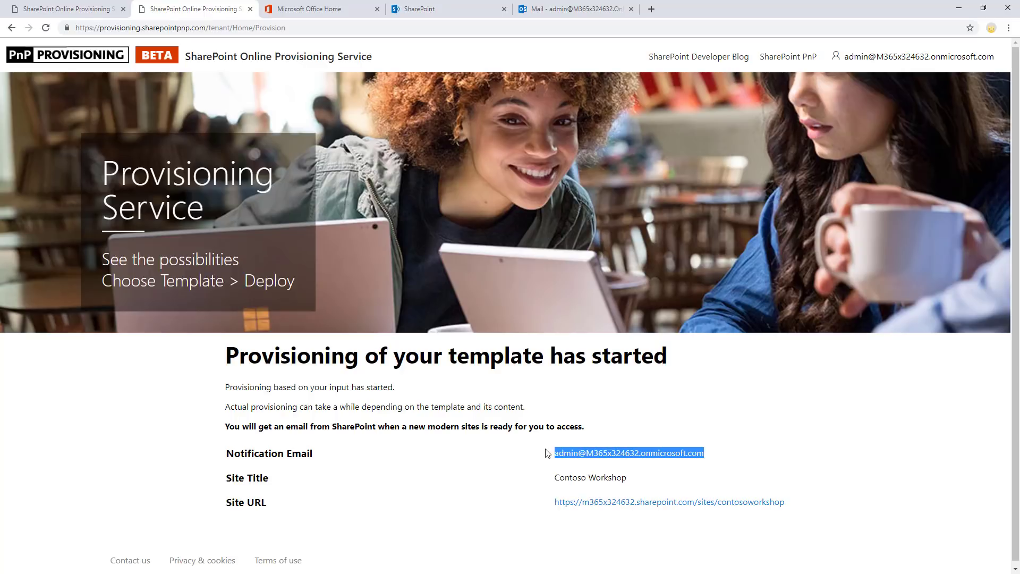
{"action": "left_click", "coordinate": [440, 513]}
{"action": "scroll", "coordinate": [432, 501], "scroll_direction": "down", "scroll_amount": 1}
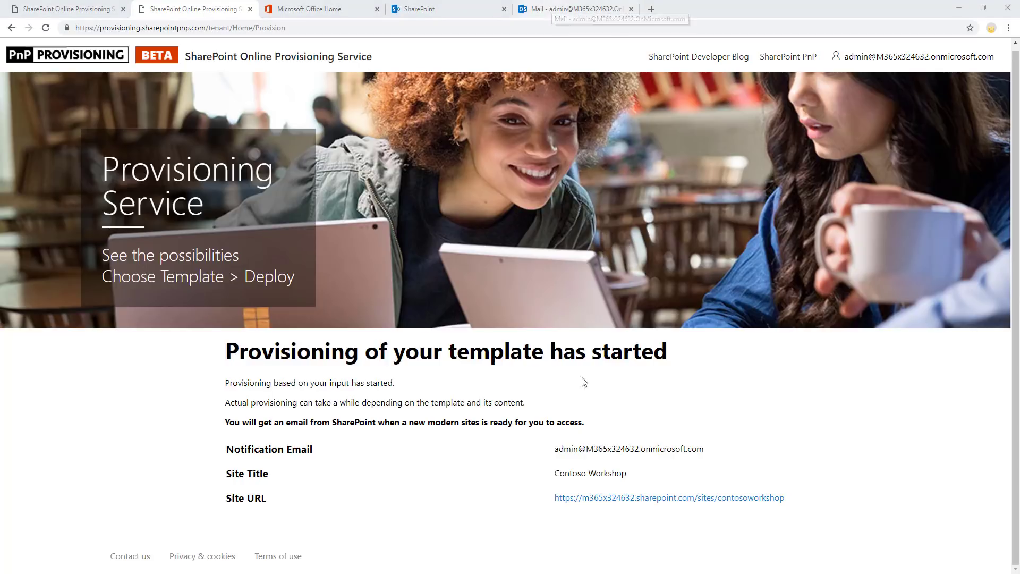
Step: Switch to the Mail tab to see the new PnP Provisioning Service message in Outlook
{"action": "left_click", "coordinate": [538, 11]}
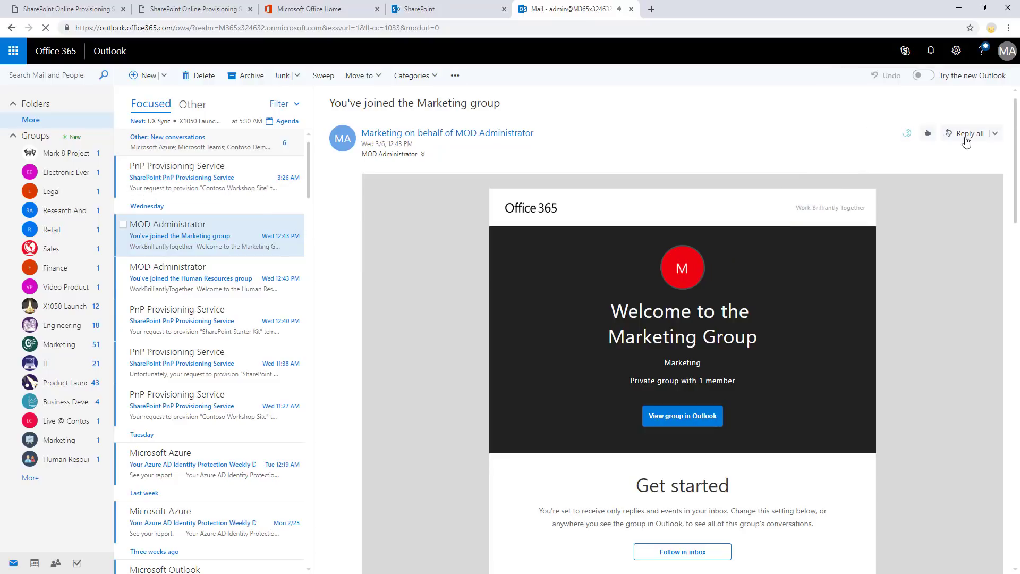
Step: Open the PnP Provisioning Service completion email and load its blocked images
{"action": "left_click", "coordinate": [200, 182]}
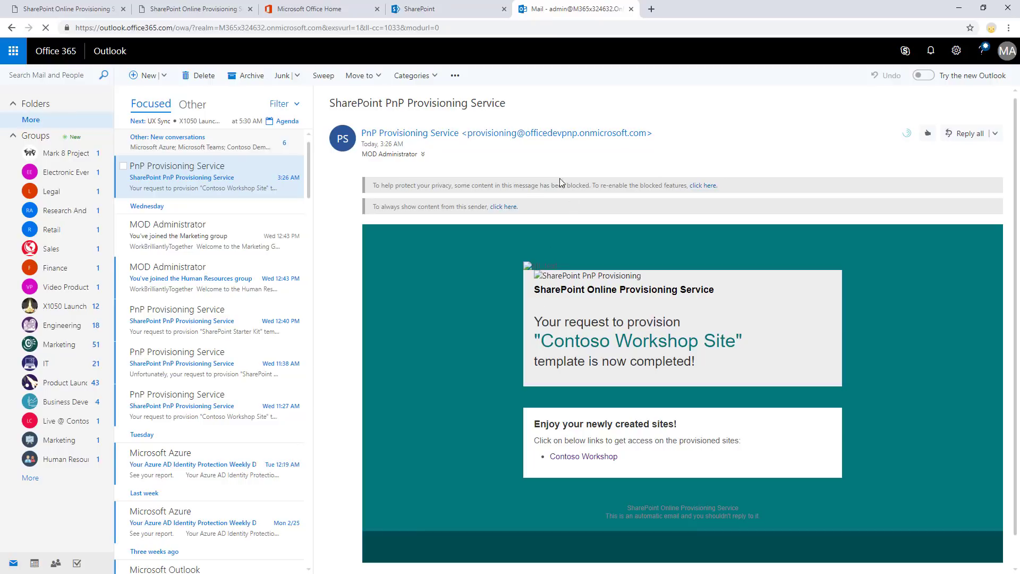
{"action": "left_click", "coordinate": [504, 207]}
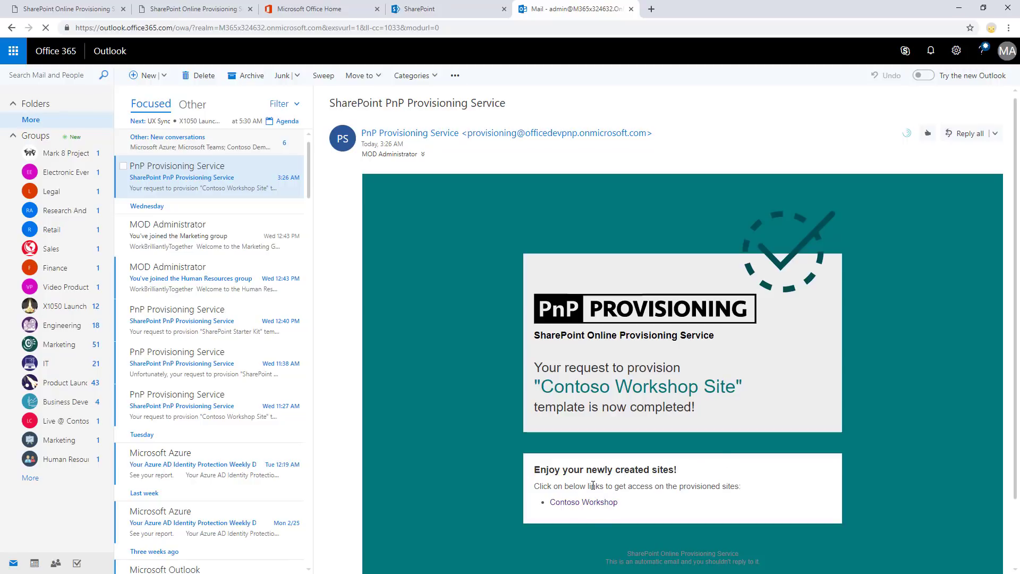
{"action": "left_click_drag", "start_coordinate": [585, 485], "coordinate": [651, 484]}
{"action": "left_click", "coordinate": [652, 484]}
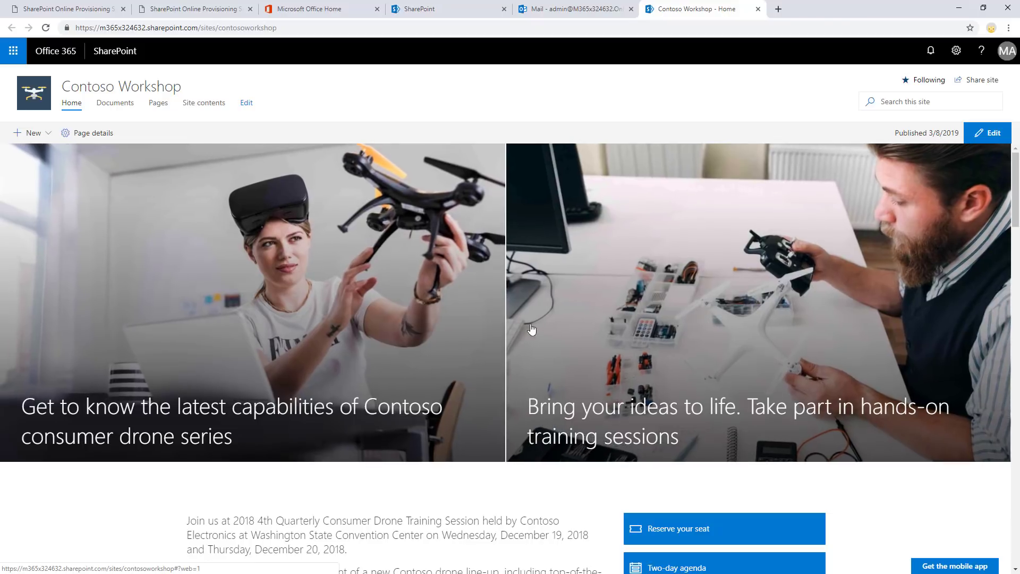
Step: Scroll through the Contoso Workshop guests, agenda tiles, map and registration form, then back to the banner
{"action": "scroll", "coordinate": [486, 404], "scroll_direction": "down", "scroll_amount": 2}
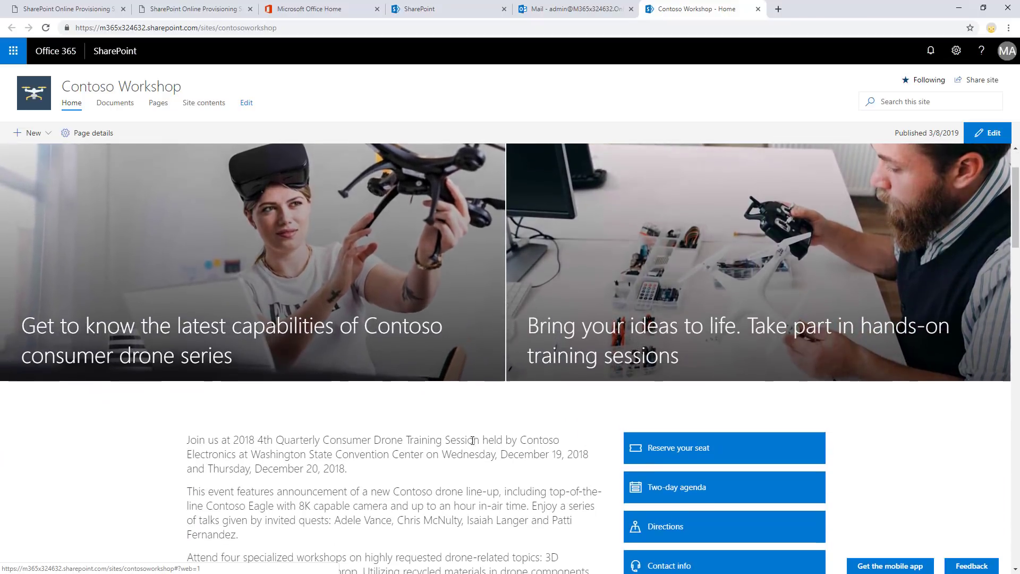
{"action": "scroll", "coordinate": [467, 442], "scroll_direction": "down", "scroll_amount": 2}
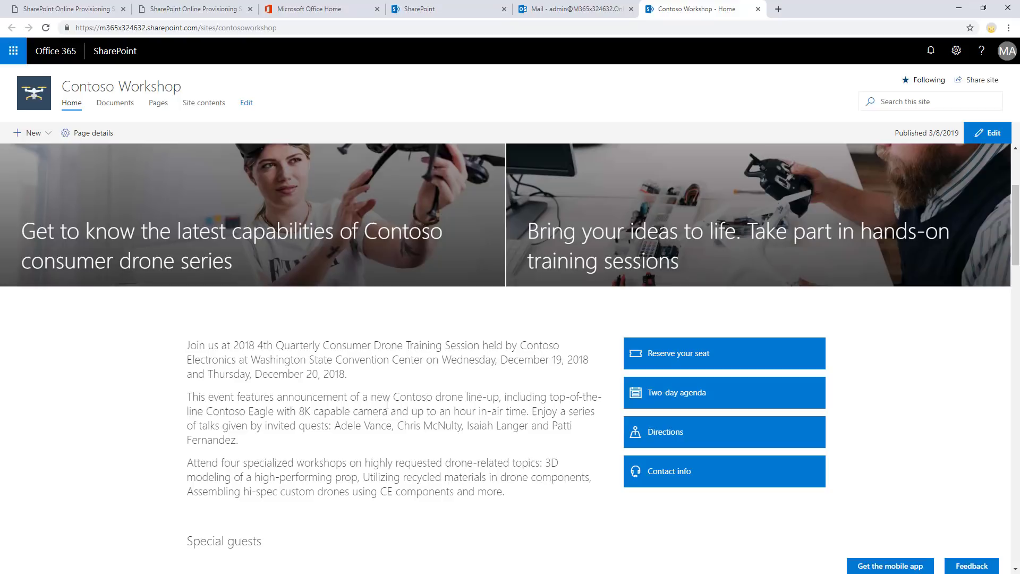
{"action": "scroll", "coordinate": [386, 405], "scroll_direction": "down", "scroll_amount": 2}
{"action": "scroll", "coordinate": [384, 402], "scroll_direction": "down", "scroll_amount": 3}
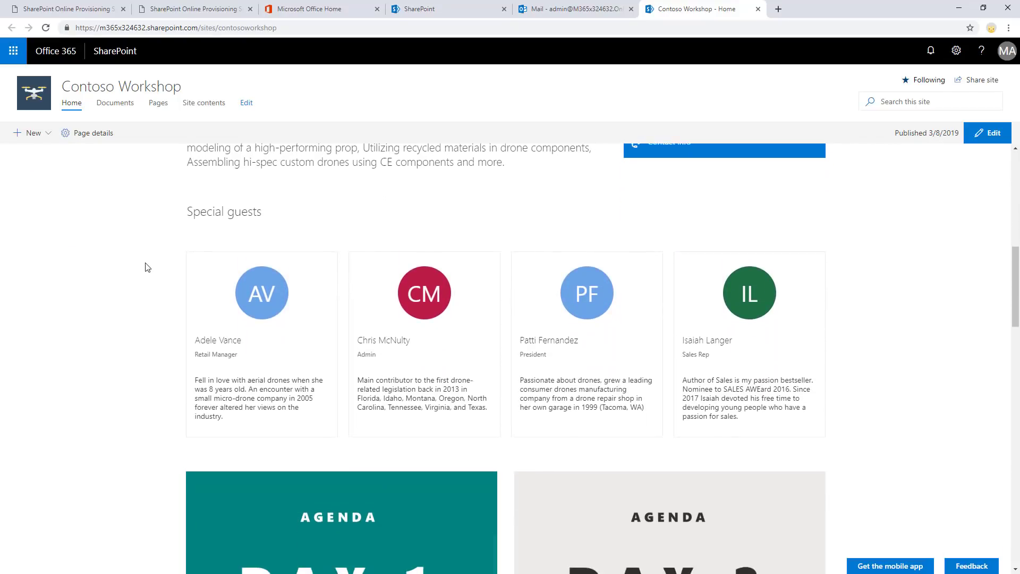
{"action": "scroll", "coordinate": [98, 341], "scroll_direction": "down", "scroll_amount": 1}
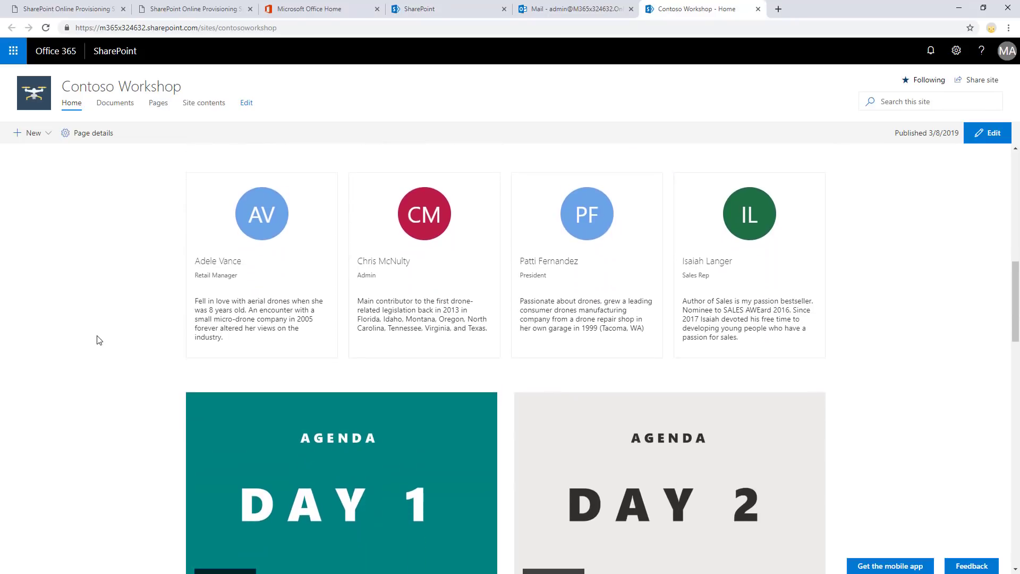
{"action": "scroll", "coordinate": [99, 341], "scroll_direction": "down", "scroll_amount": 2}
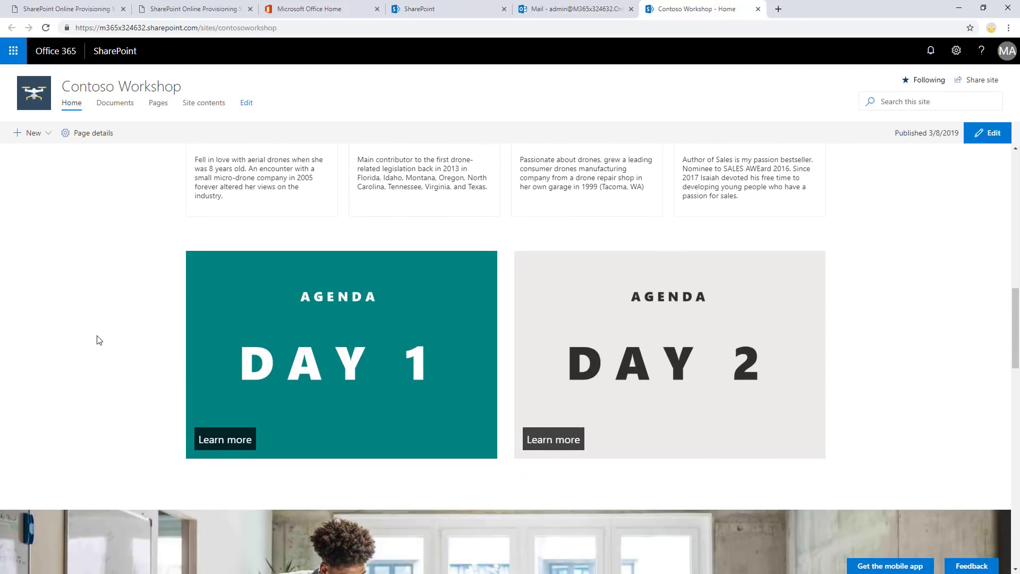
{"action": "scroll", "coordinate": [121, 335], "scroll_direction": "down", "scroll_amount": 2}
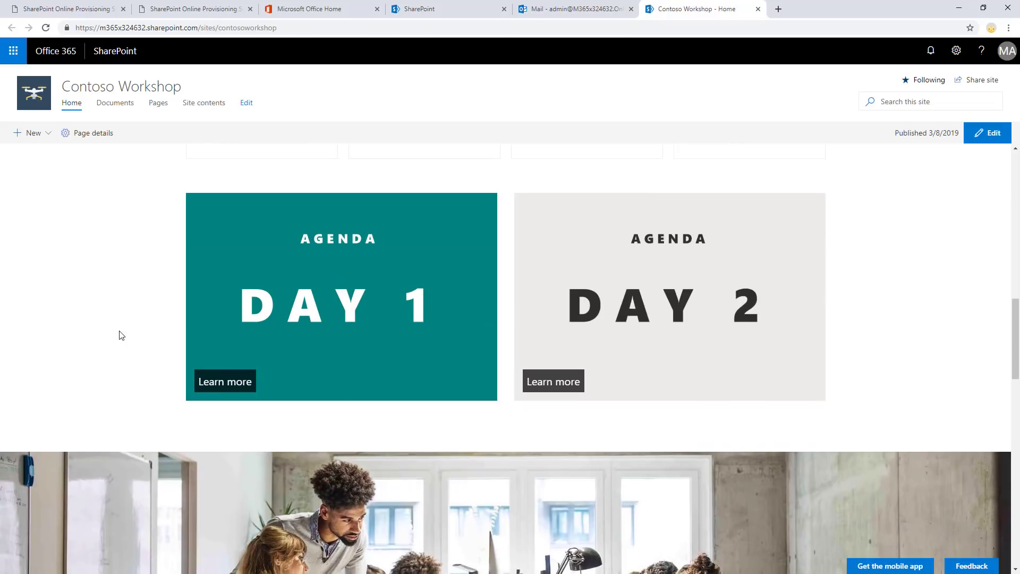
{"action": "scroll", "coordinate": [122, 335], "scroll_direction": "down", "scroll_amount": 2}
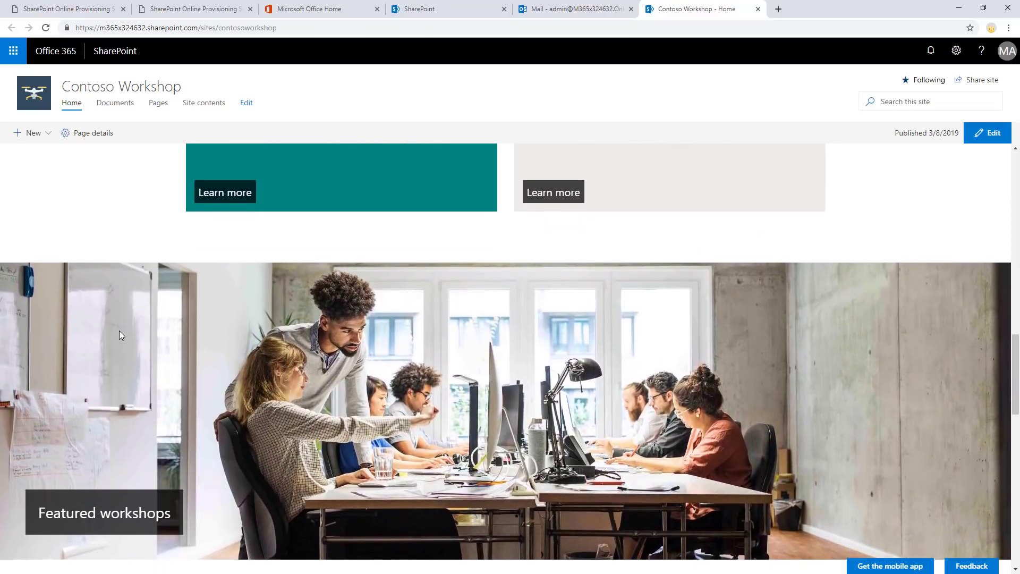
{"action": "scroll", "coordinate": [121, 335], "scroll_direction": "down", "scroll_amount": 3}
{"action": "scroll", "coordinate": [121, 335], "scroll_direction": "down", "scroll_amount": 4}
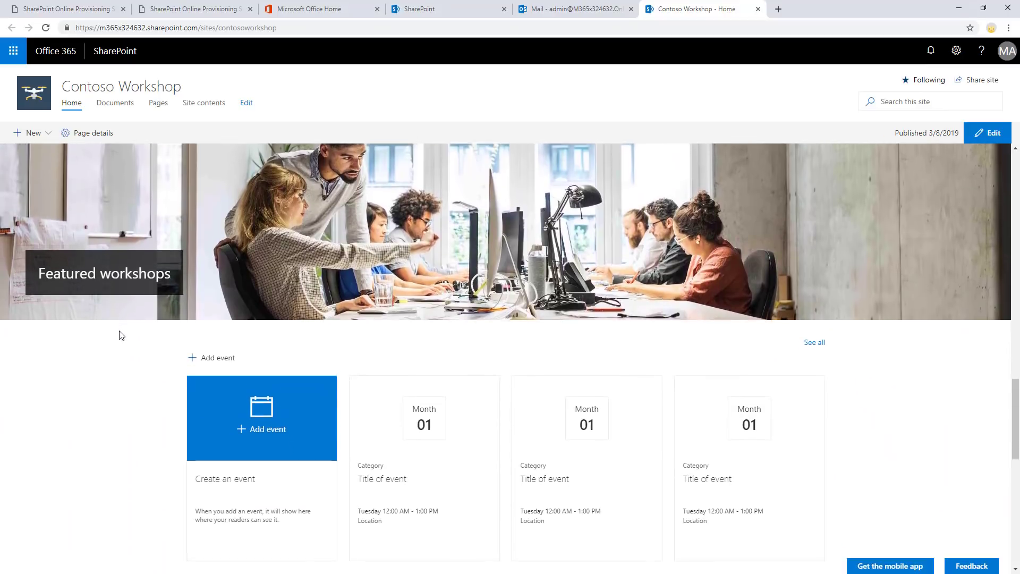
{"action": "scroll", "coordinate": [121, 335], "scroll_direction": "down", "scroll_amount": 5}
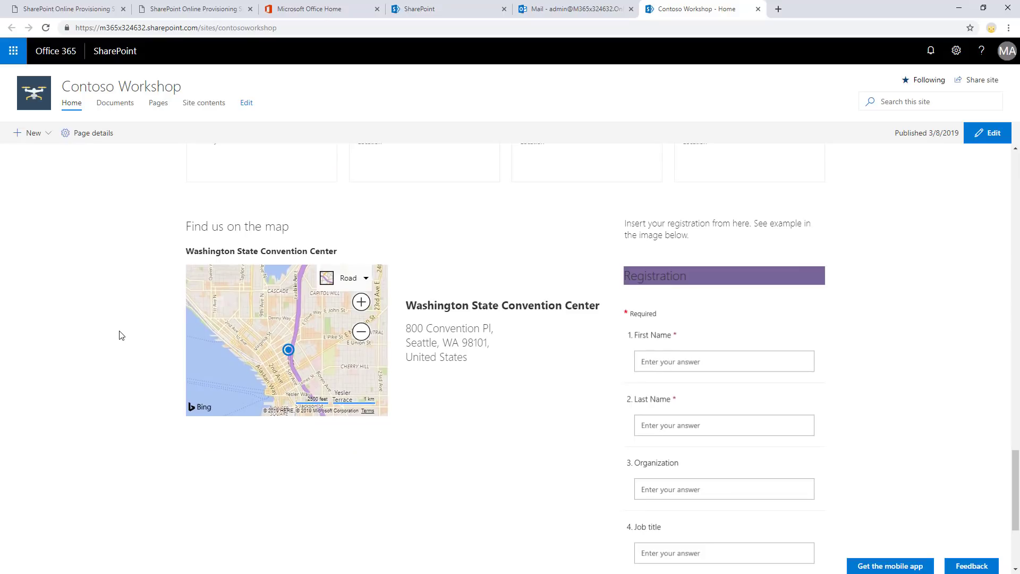
{"action": "scroll", "coordinate": [121, 335], "scroll_direction": "up", "scroll_amount": 9}
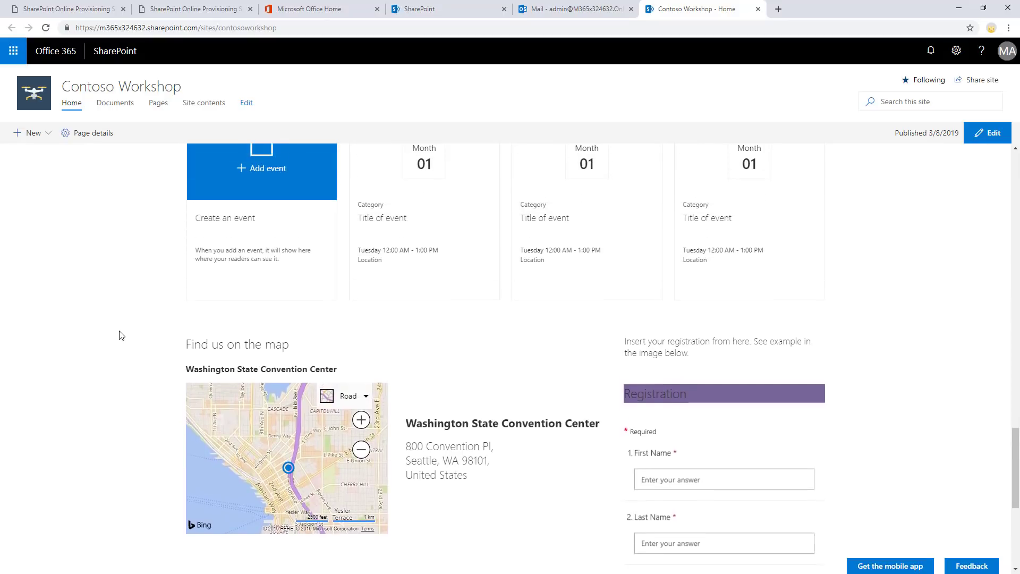
{"action": "scroll", "coordinate": [119, 331], "scroll_direction": "up", "scroll_amount": 7}
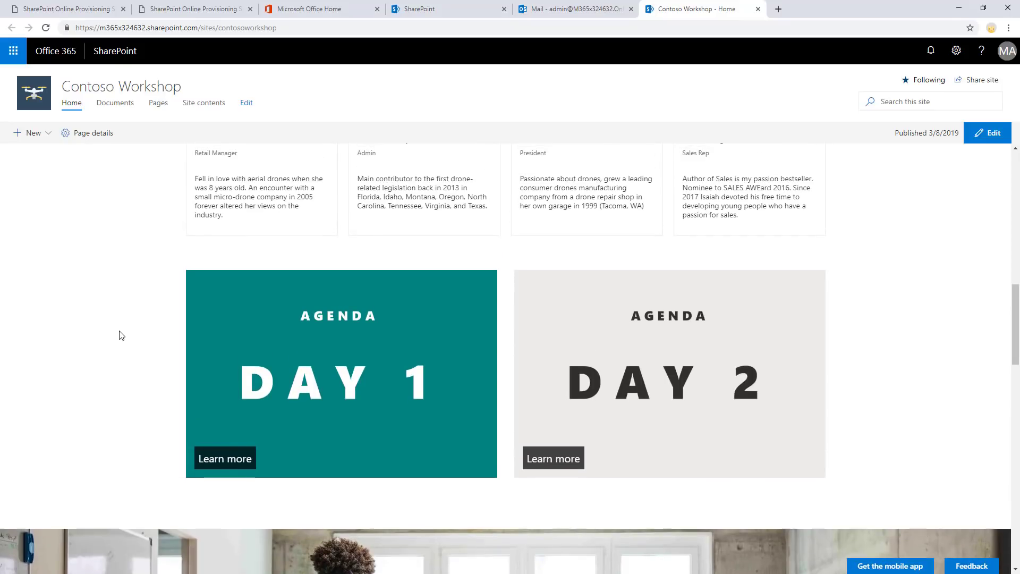
{"action": "scroll", "coordinate": [121, 335], "scroll_direction": "up", "scroll_amount": 12}
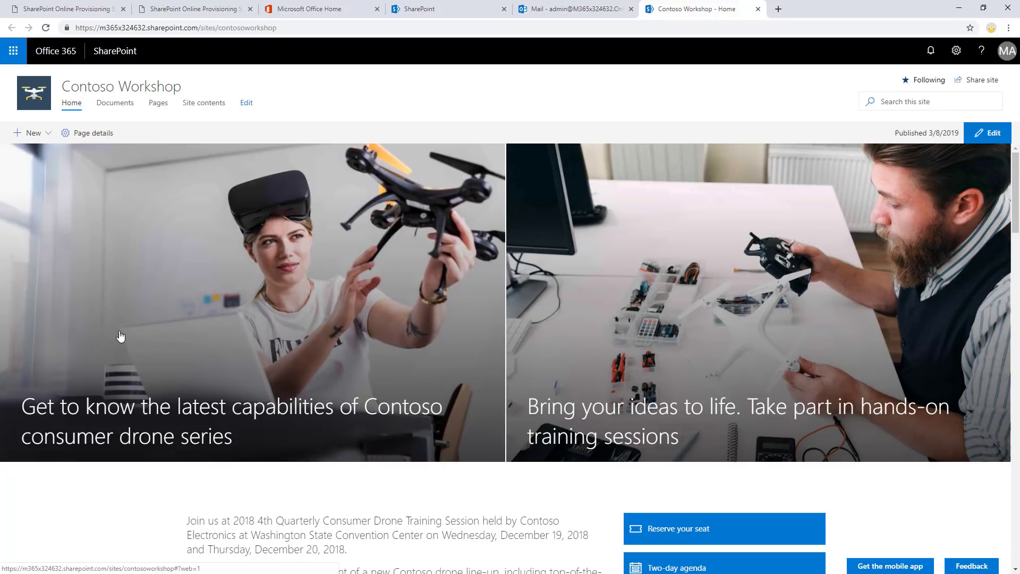
Step: Review the Contoso Enterprise Landing template details, then return to the templates gallery
{"action": "left_click", "coordinate": [73, 11]}
{"action": "left_click", "coordinate": [105, 59]}
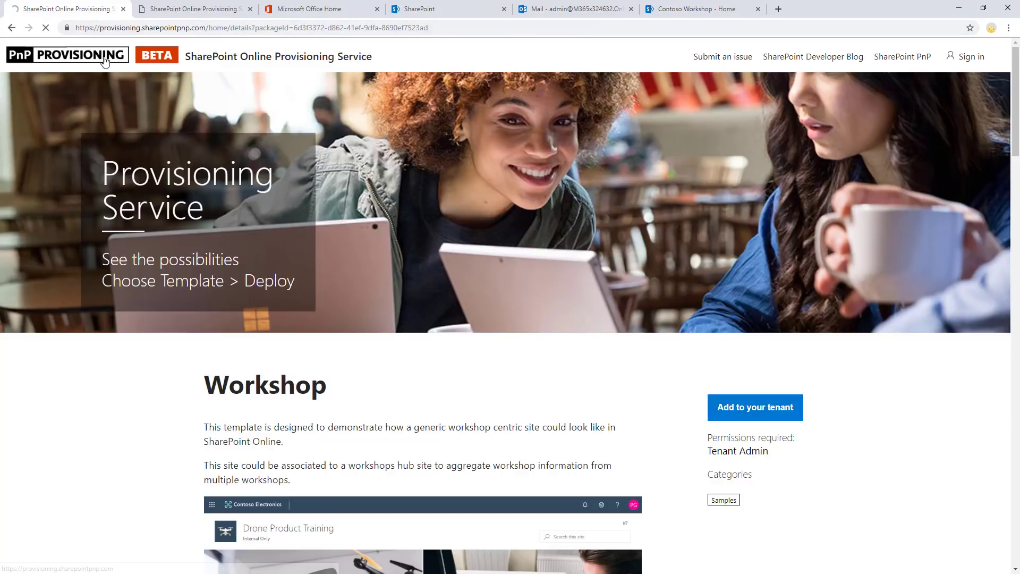
{"action": "scroll", "coordinate": [496, 378], "scroll_direction": "down", "scroll_amount": 6}
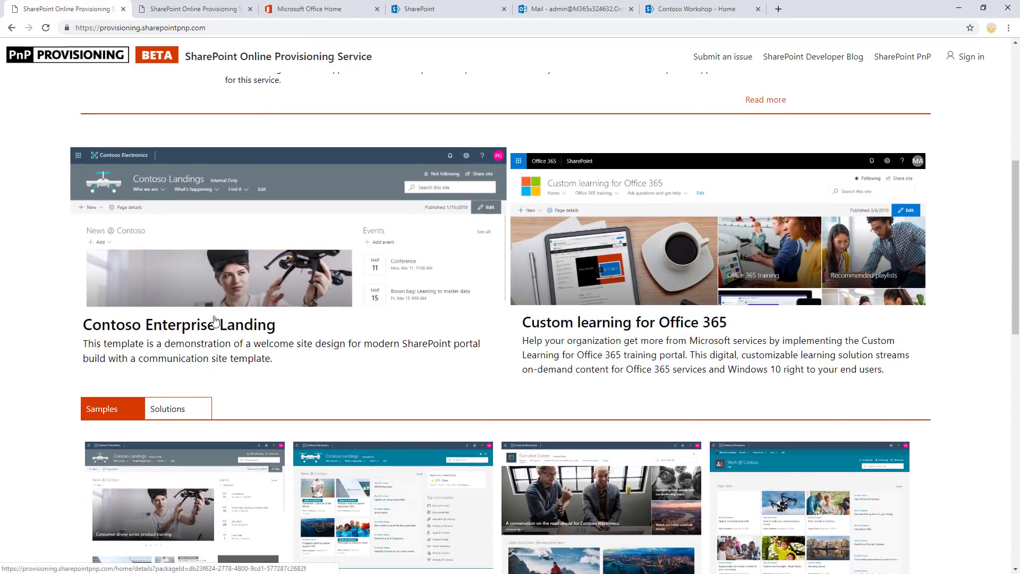
{"action": "left_click", "coordinate": [339, 267]}
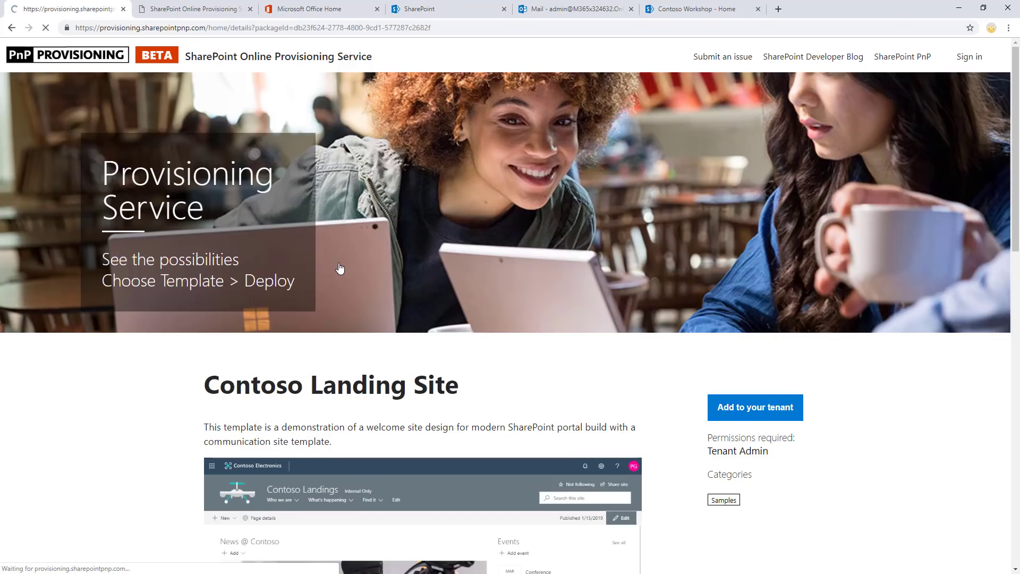
{"action": "scroll", "coordinate": [377, 268], "scroll_direction": "down", "scroll_amount": 10}
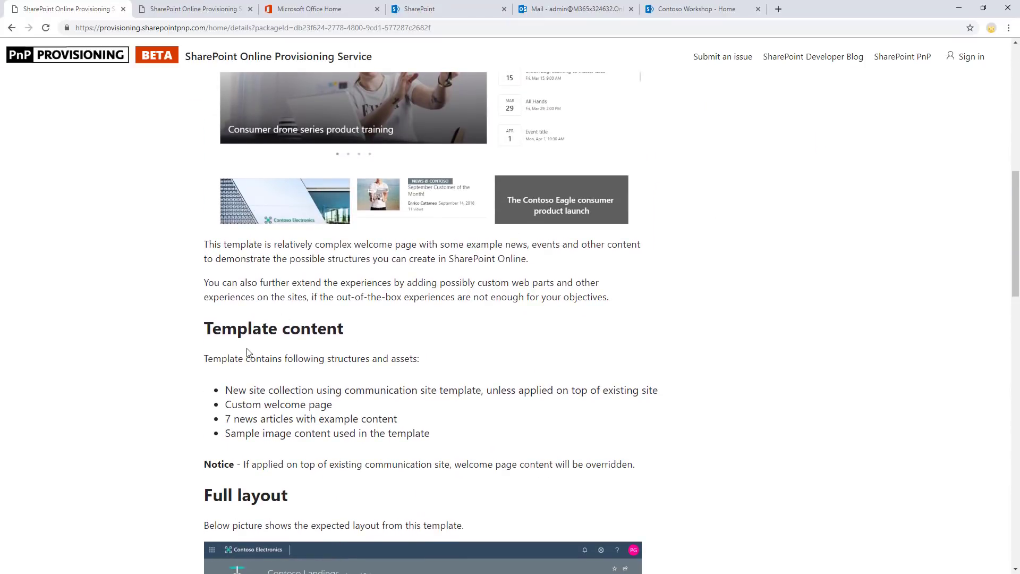
{"action": "left_click_drag", "start_coordinate": [295, 390], "coordinate": [303, 433]}
{"action": "left_click", "coordinate": [310, 430]}
{"action": "key", "text": "alt+Left"}
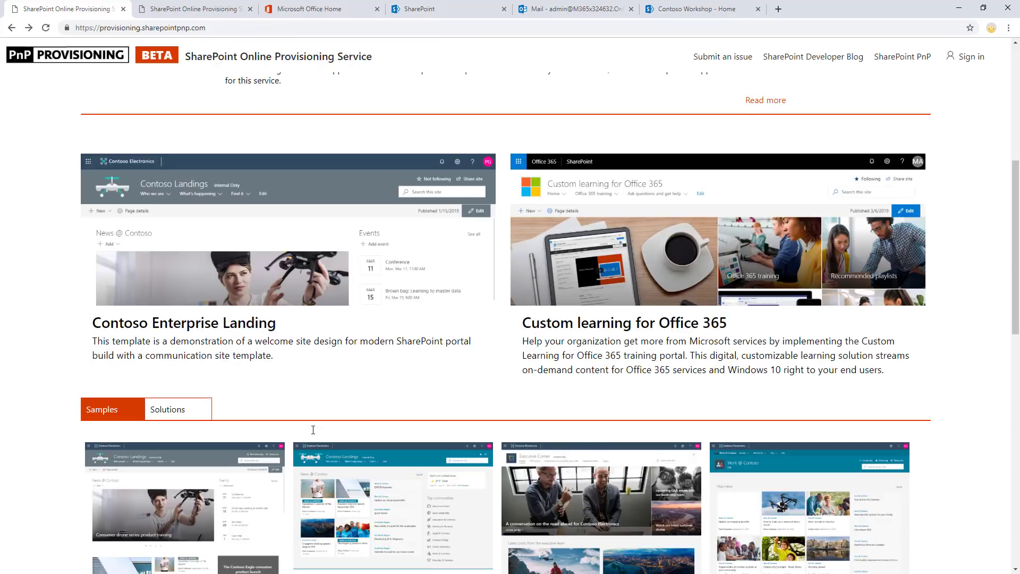
Step: Review the SharePoint Starter Kit details, noting its 17 additional web parts
{"action": "scroll", "coordinate": [313, 430], "scroll_direction": "down", "scroll_amount": 13}
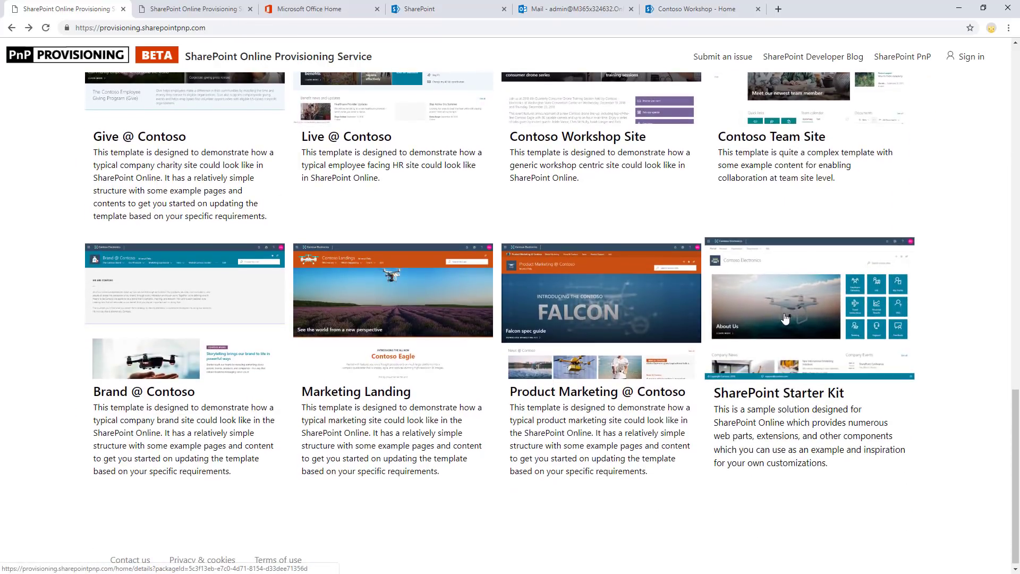
{"action": "left_click", "coordinate": [786, 318]}
{"action": "scroll", "coordinate": [356, 391], "scroll_direction": "down", "scroll_amount": 6}
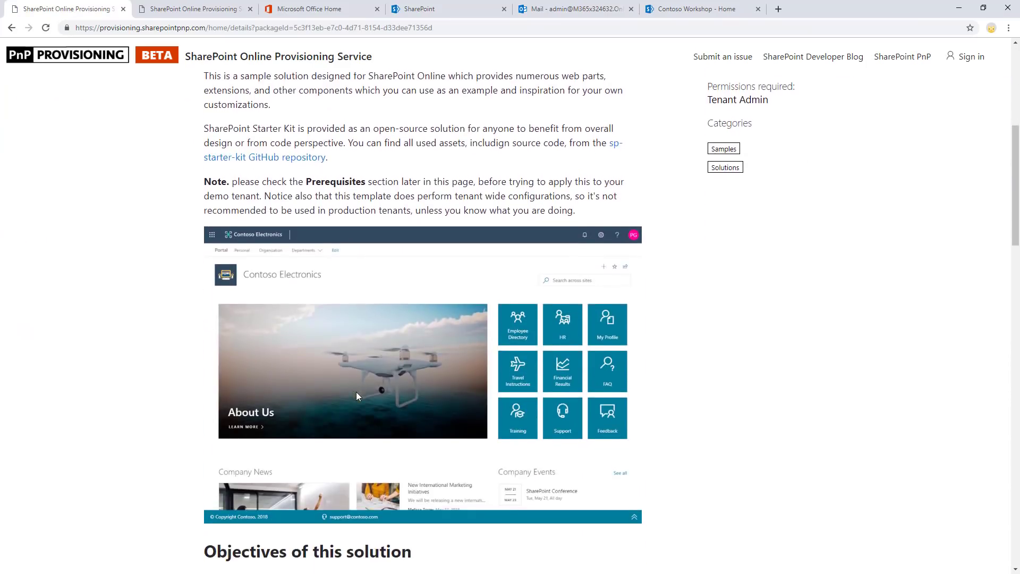
{"action": "scroll", "coordinate": [356, 391], "scroll_direction": "down", "scroll_amount": 9}
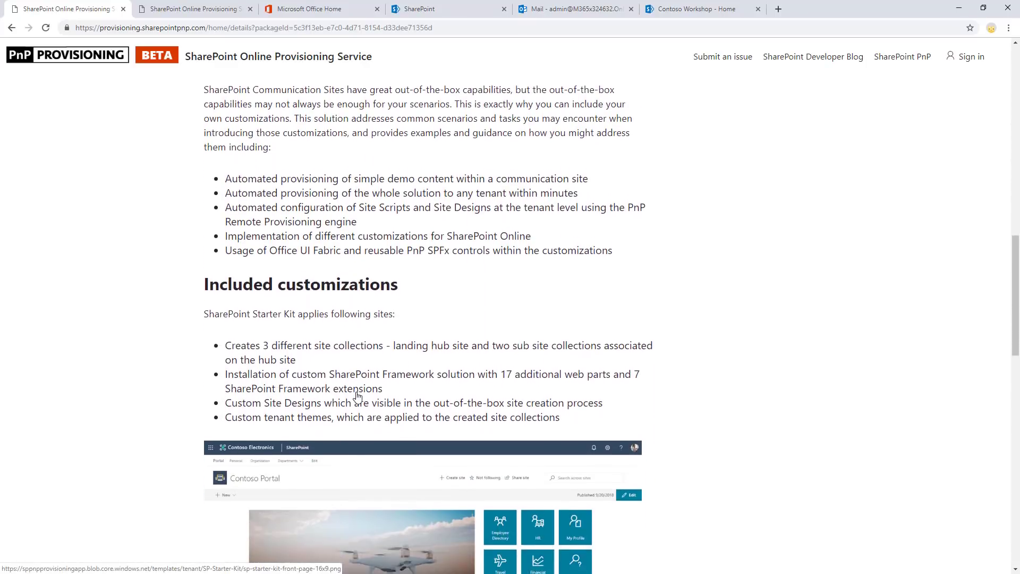
{"action": "scroll", "coordinate": [357, 396], "scroll_direction": "down", "scroll_amount": 1}
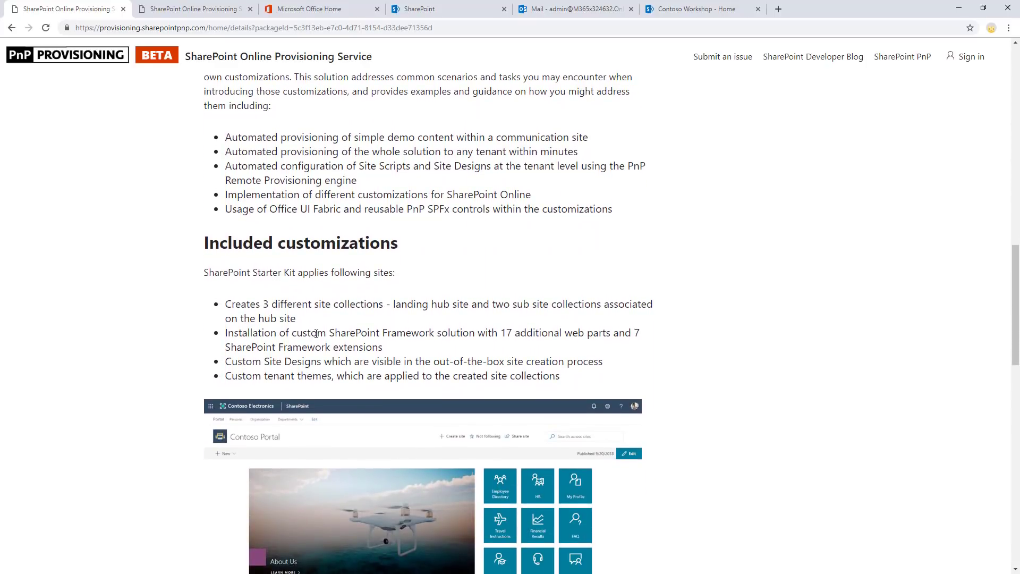
{"action": "left_click_drag", "start_coordinate": [506, 332], "coordinate": [613, 333]}
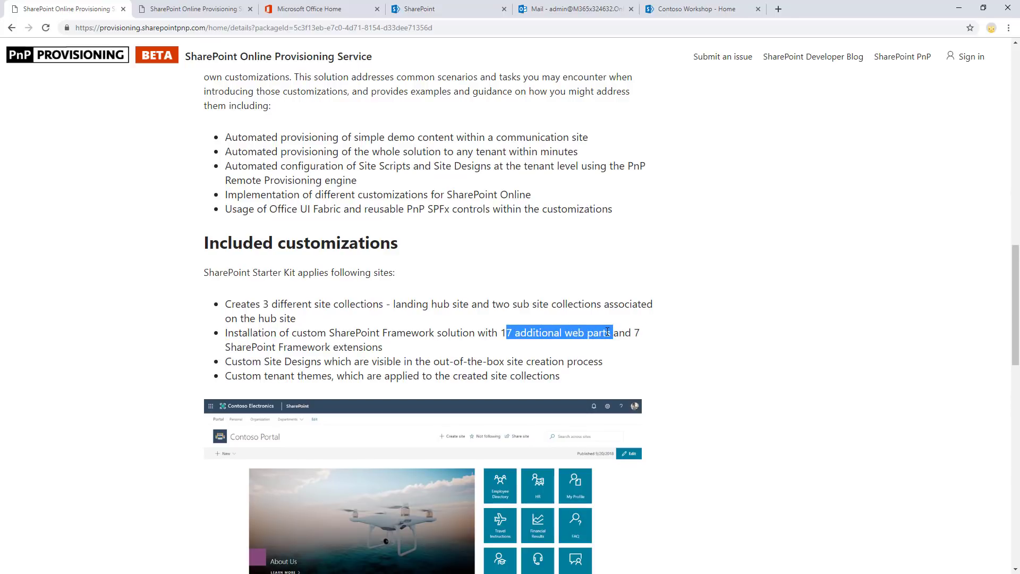
{"action": "left_click", "coordinate": [608, 333]}
{"action": "left_click_drag", "start_coordinate": [613, 333], "coordinate": [501, 331]}
{"action": "left_click", "coordinate": [485, 334]}
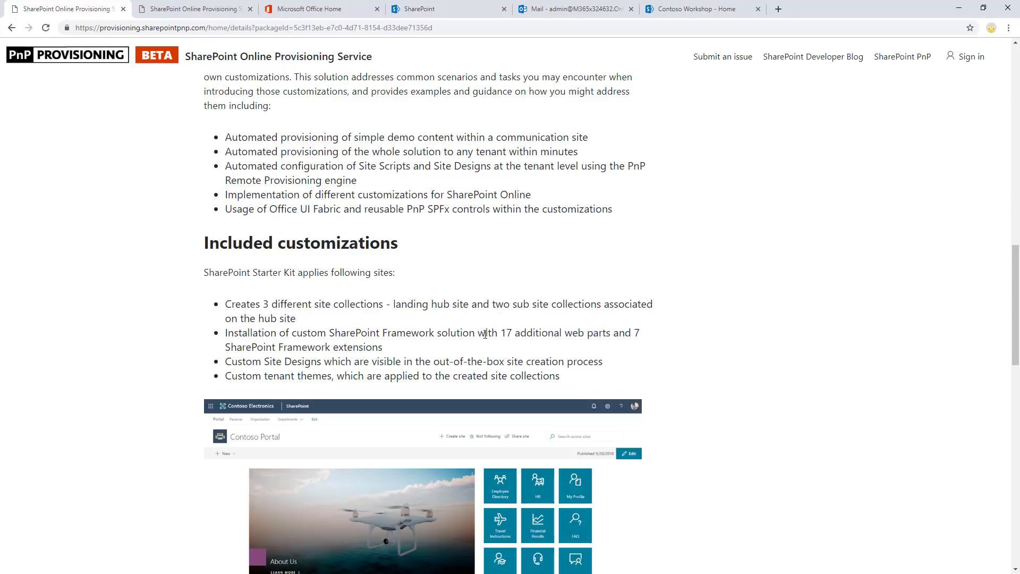
Step: Open the Brand @ Contoso template details from the gallery, then return to the Brand details tab
{"action": "key", "text": "alt+Left"}
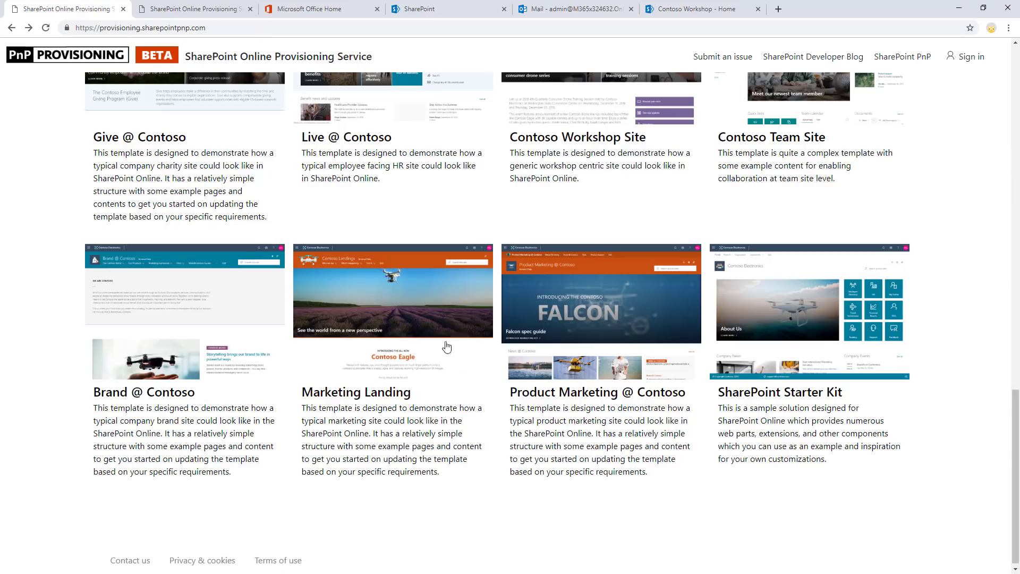
{"action": "left_click", "coordinate": [199, 333]}
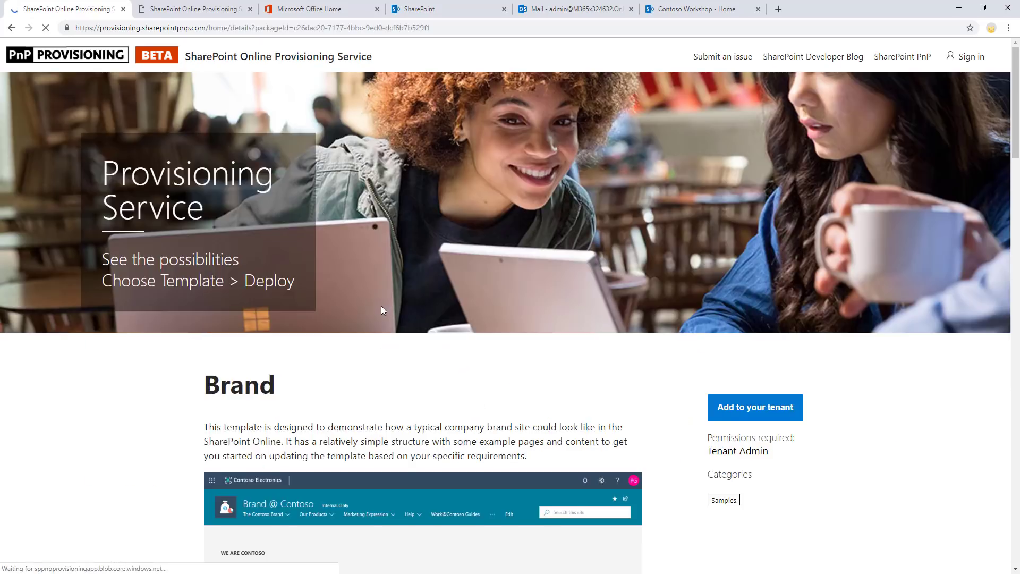
{"action": "scroll", "coordinate": [380, 306], "scroll_direction": "down", "scroll_amount": 5}
{"action": "scroll", "coordinate": [381, 308], "scroll_direction": "down", "scroll_amount": 4}
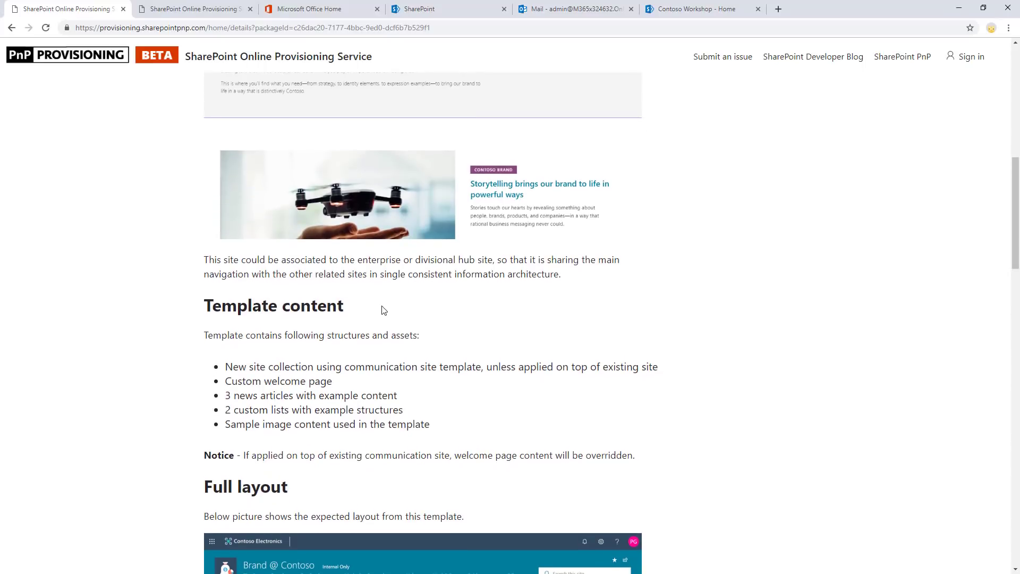
{"action": "scroll", "coordinate": [383, 310], "scroll_direction": "up", "scroll_amount": 3}
{"action": "scroll", "coordinate": [384, 310], "scroll_direction": "up", "scroll_amount": 6}
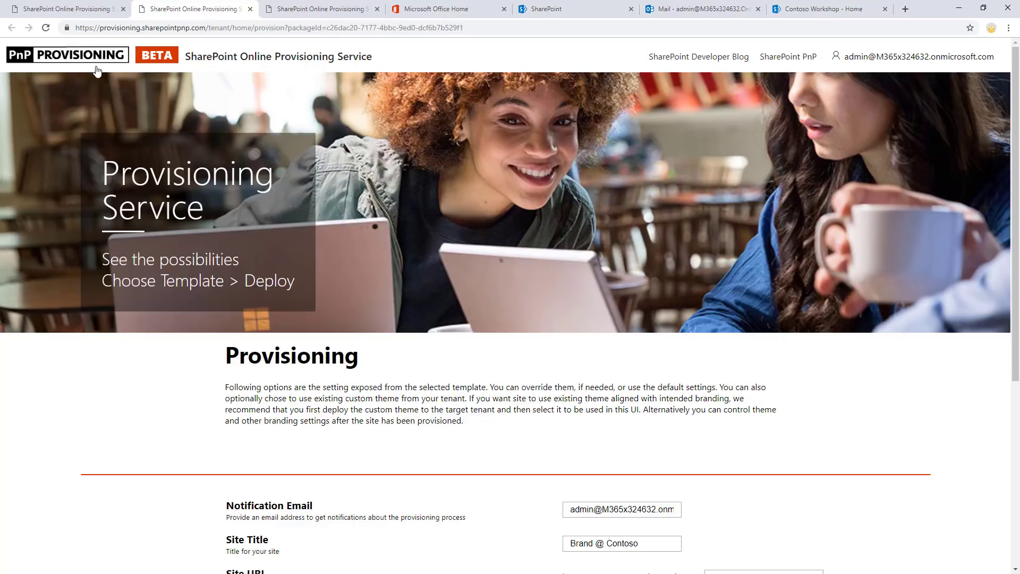
{"action": "left_click", "coordinate": [57, 9]}
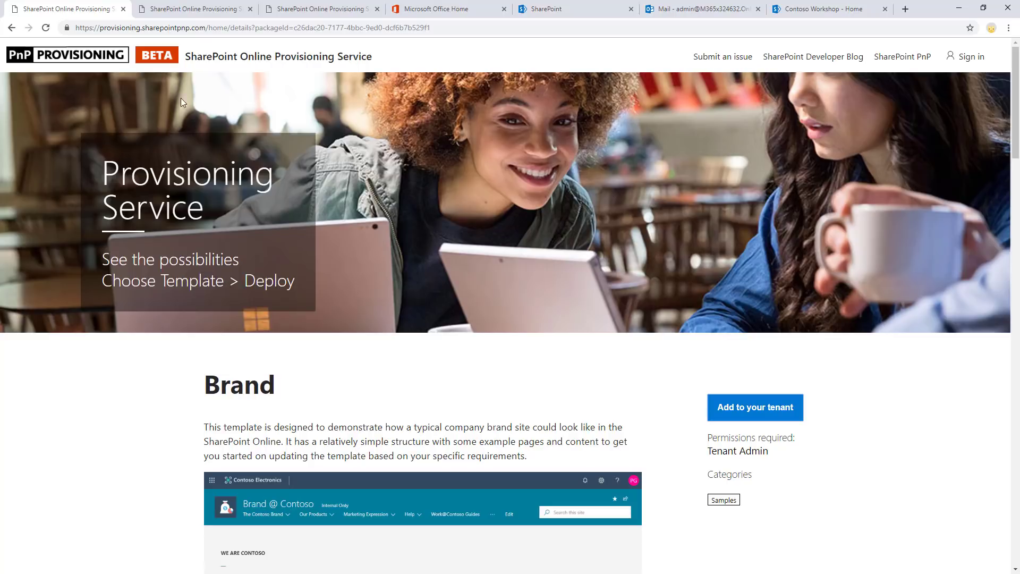
Step: Go to the PnP Provisioning home page and highlight 'community hosted service' in the Service Description
{"action": "left_click", "coordinate": [66, 60]}
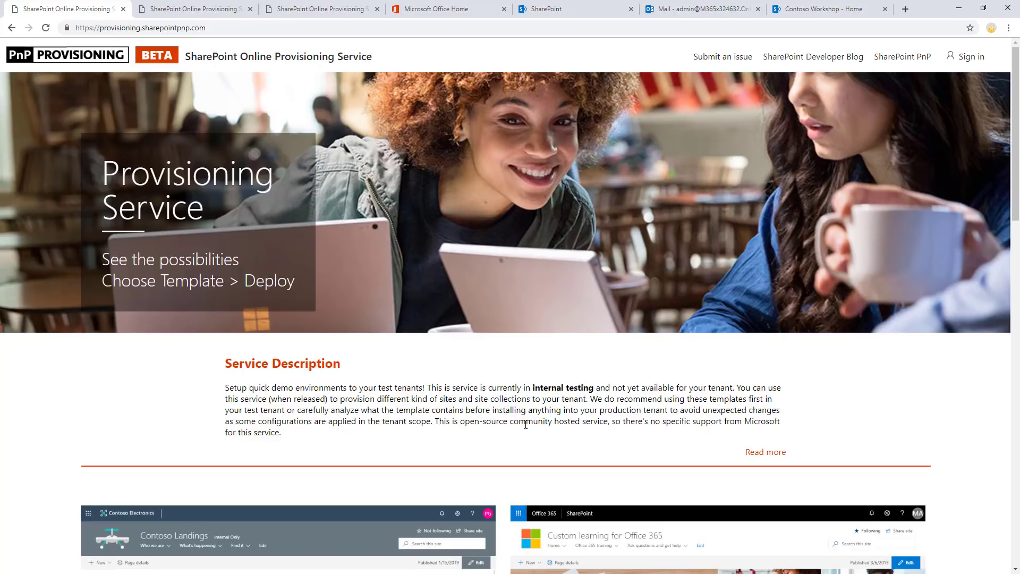
{"action": "left_click_drag", "start_coordinate": [510, 424], "coordinate": [609, 423]}
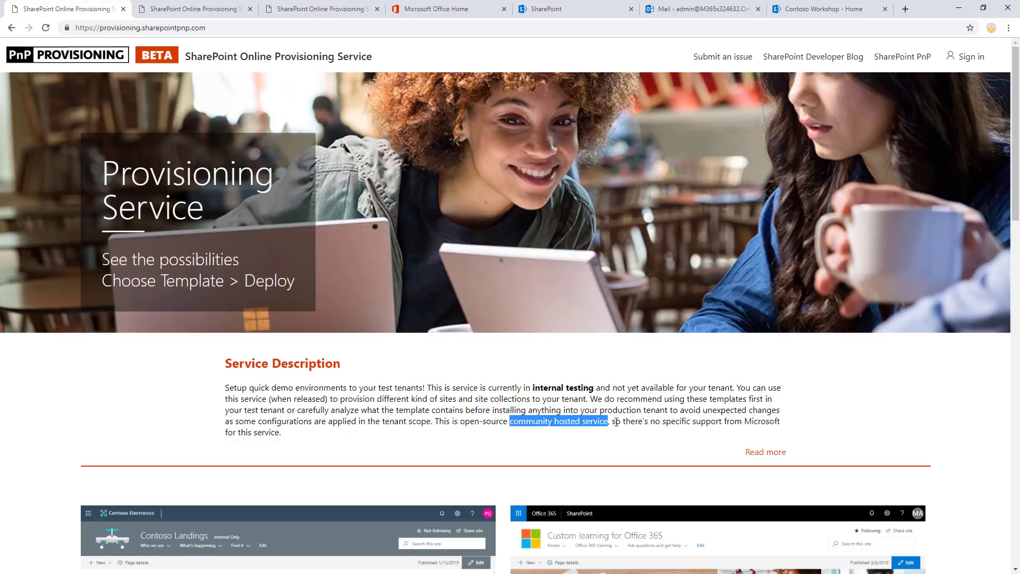
{"action": "left_click", "coordinate": [616, 421]}
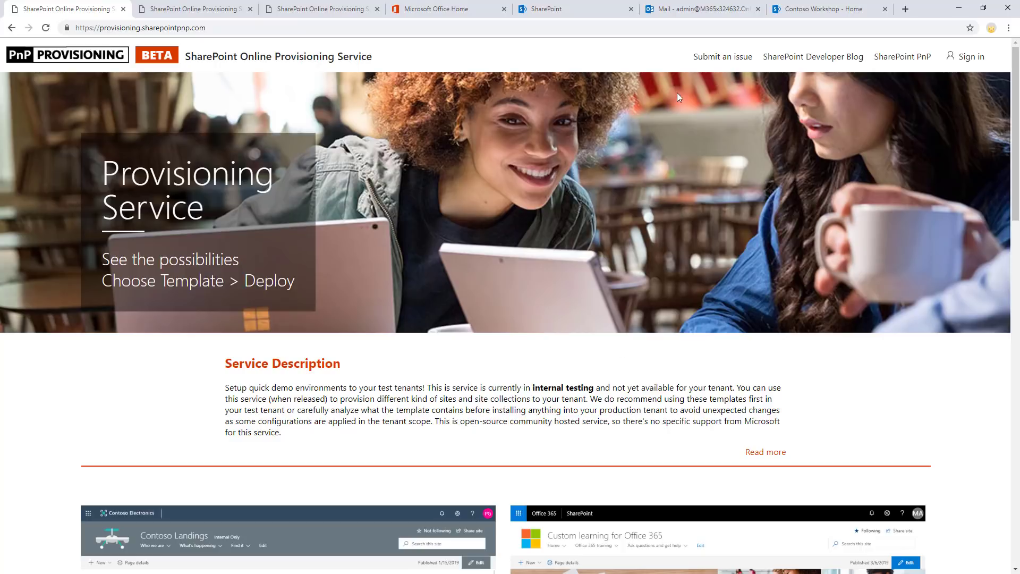